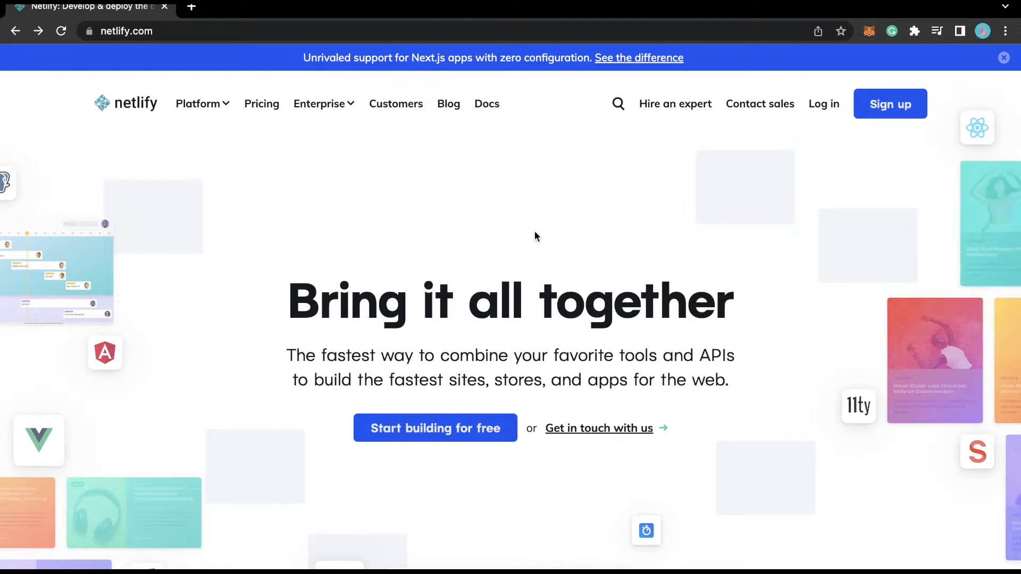
- Look through the Netlify homepage, from the opening banner through the feature sections to the footer links
{"action": "scroll", "coordinate": [534, 234], "scroll_direction": "down", "scroll_amount": 3}
{"action": "scroll", "coordinate": [534, 234], "scroll_direction": "down", "scroll_amount": 7}
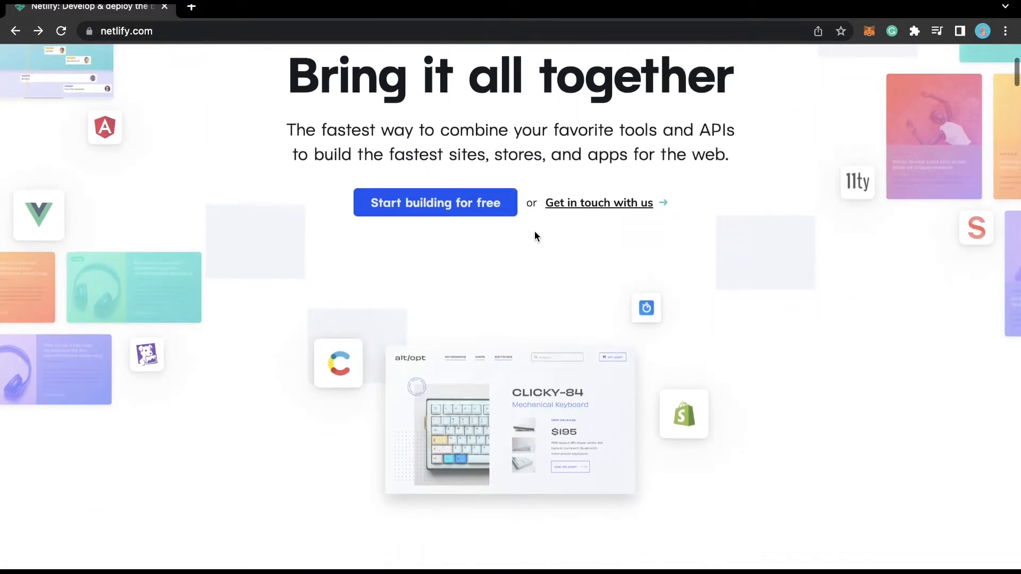
{"action": "scroll", "coordinate": [534, 234], "scroll_direction": "down", "scroll_amount": 10}
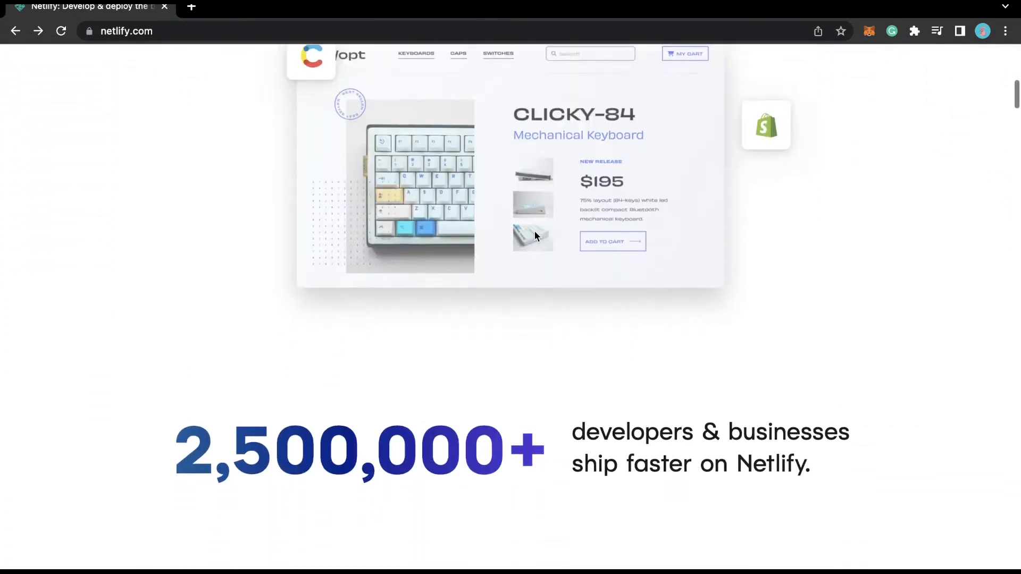
{"action": "scroll", "coordinate": [535, 234], "scroll_direction": "down", "scroll_amount": 3}
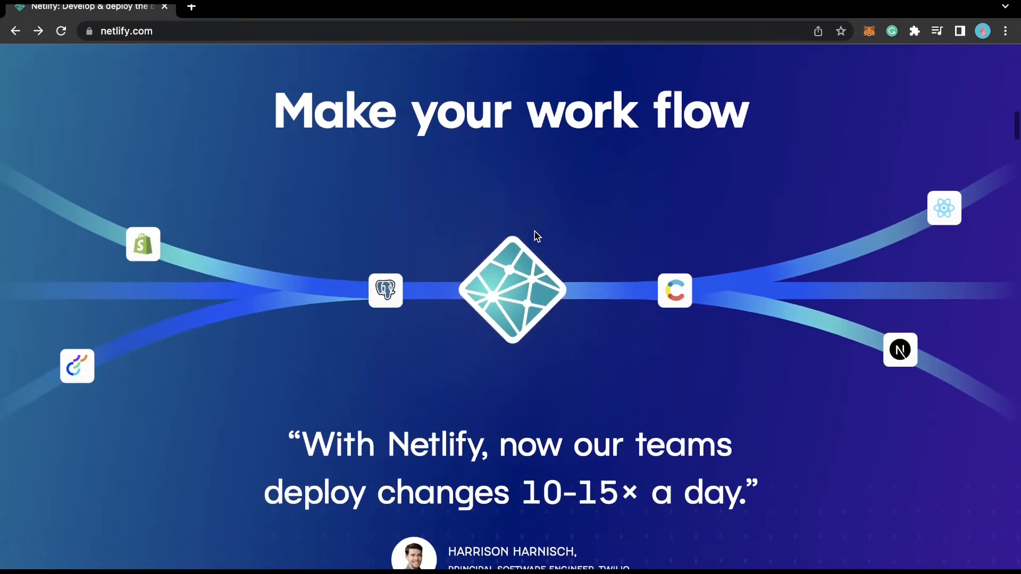
{"action": "scroll", "coordinate": [534, 234], "scroll_direction": "down", "scroll_amount": 4}
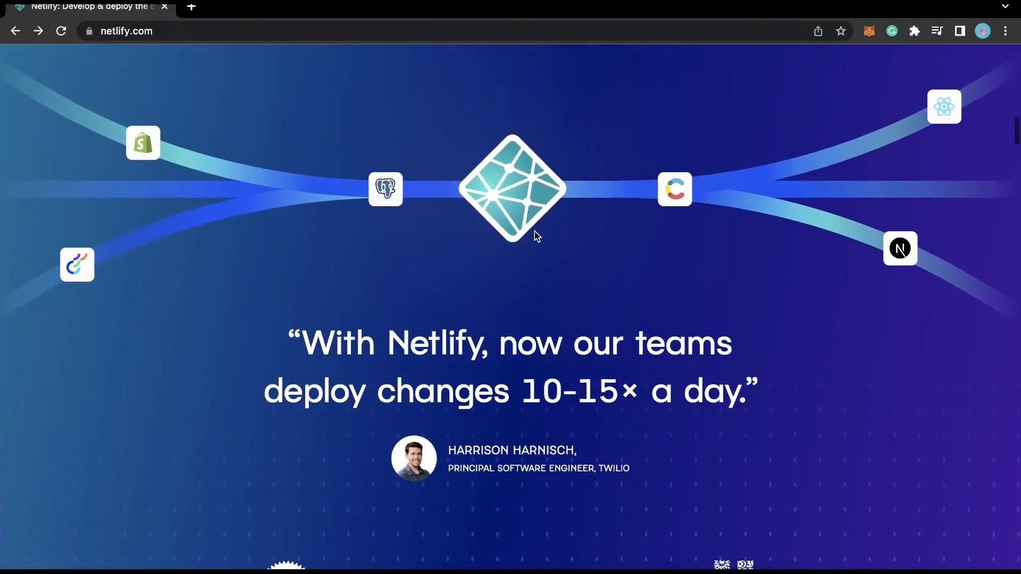
{"action": "scroll", "coordinate": [536, 236], "scroll_direction": "down", "scroll_amount": 12}
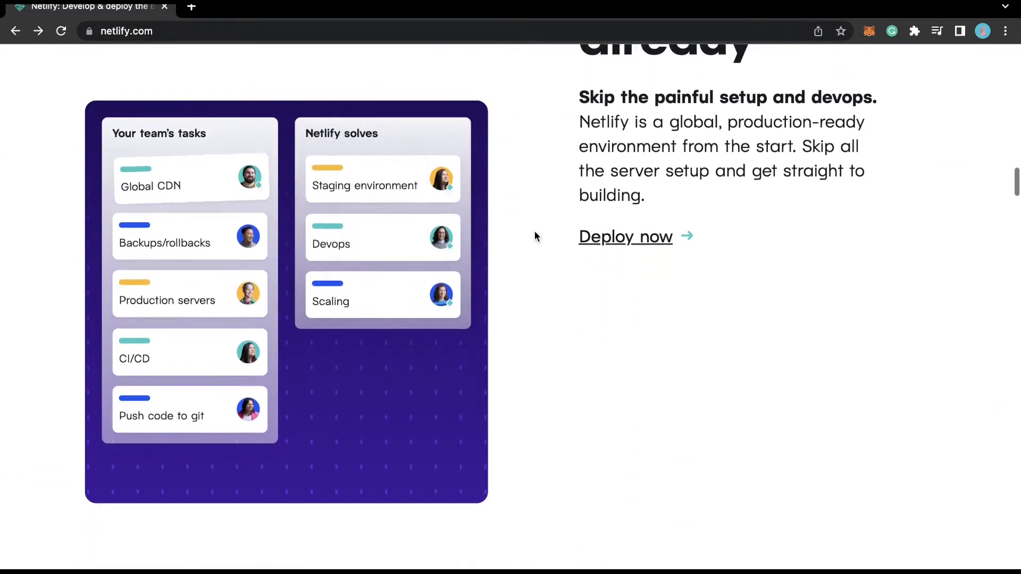
{"action": "scroll", "coordinate": [534, 231], "scroll_direction": "down", "scroll_amount": 10}
{"action": "scroll", "coordinate": [538, 217], "scroll_direction": "down", "scroll_amount": 10}
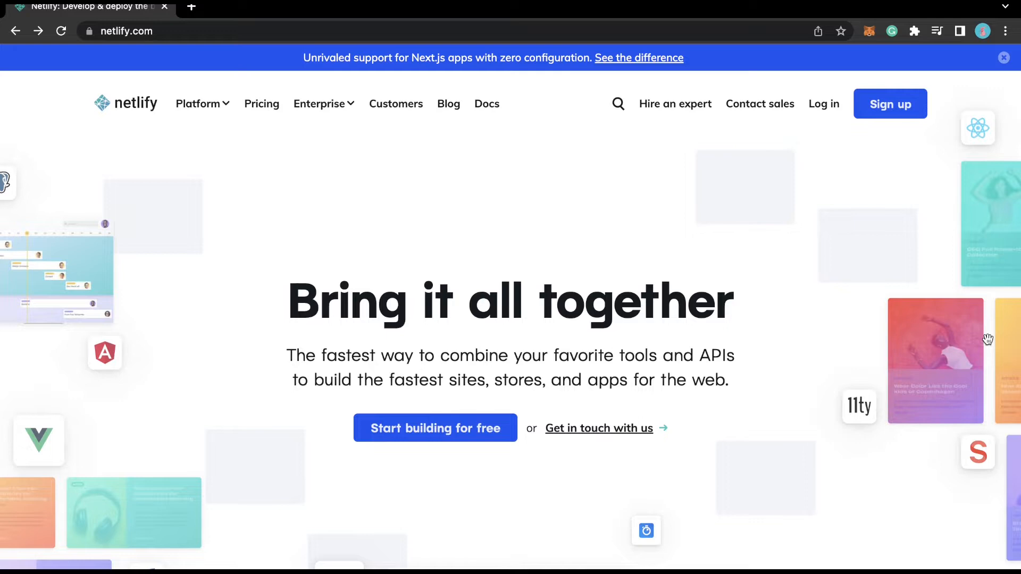
{"action": "scroll", "coordinate": [535, 231], "scroll_direction": "down", "scroll_amount": 15}
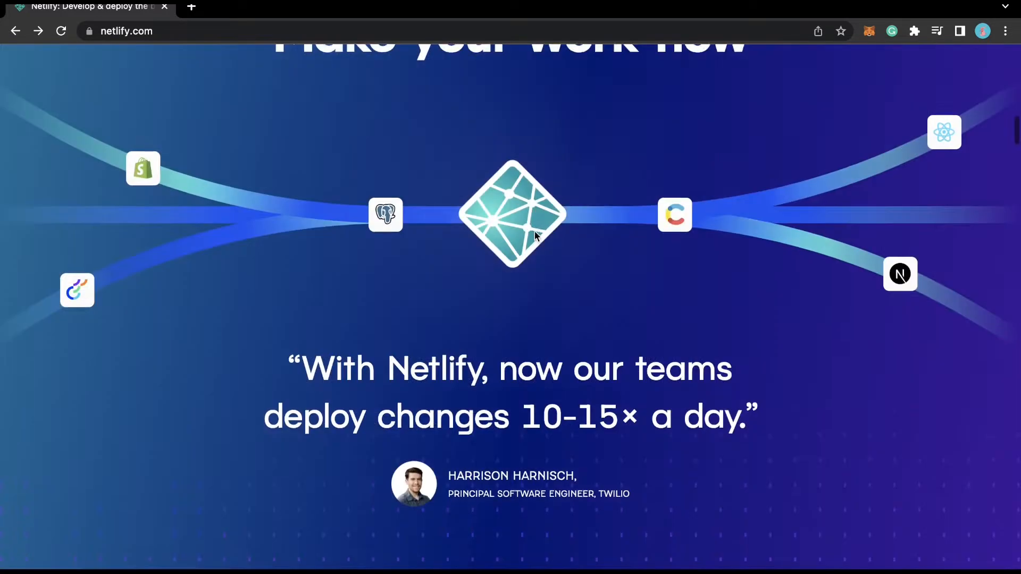
{"action": "scroll", "coordinate": [534, 234], "scroll_direction": "down", "scroll_amount": 10}
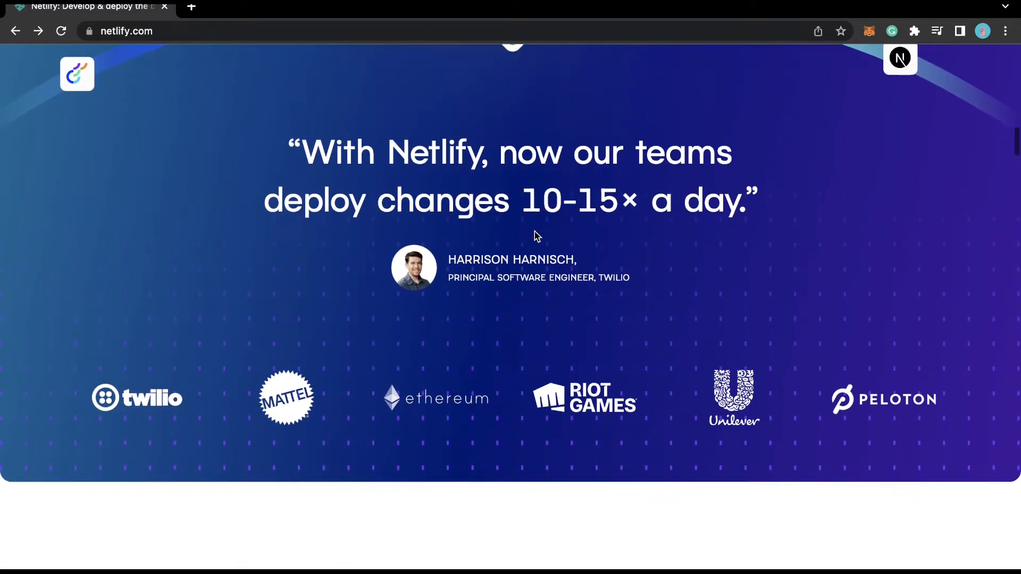
{"action": "scroll", "coordinate": [535, 231], "scroll_direction": "down", "scroll_amount": 15}
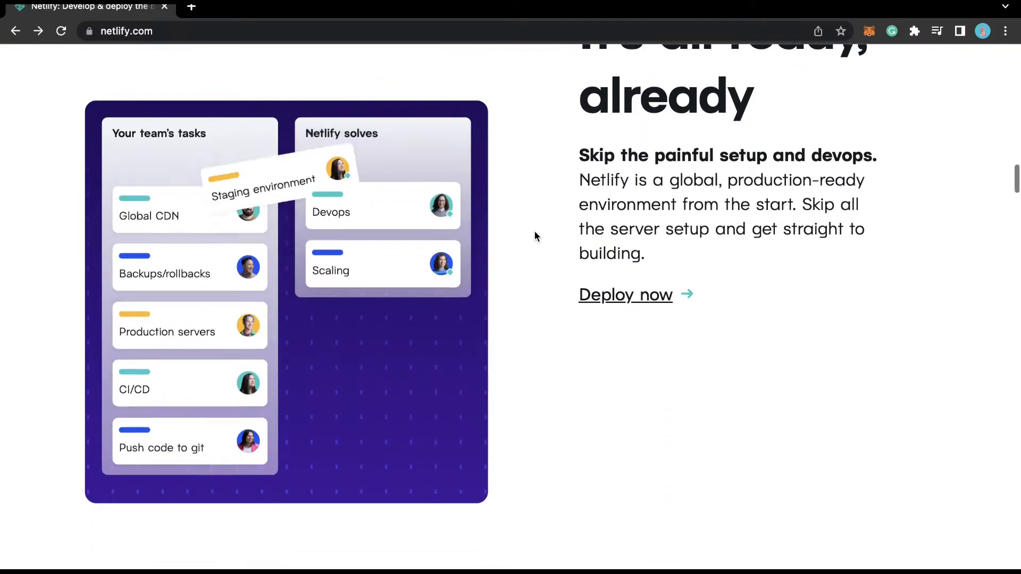
{"action": "scroll", "coordinate": [538, 217], "scroll_direction": "down", "scroll_amount": 10}
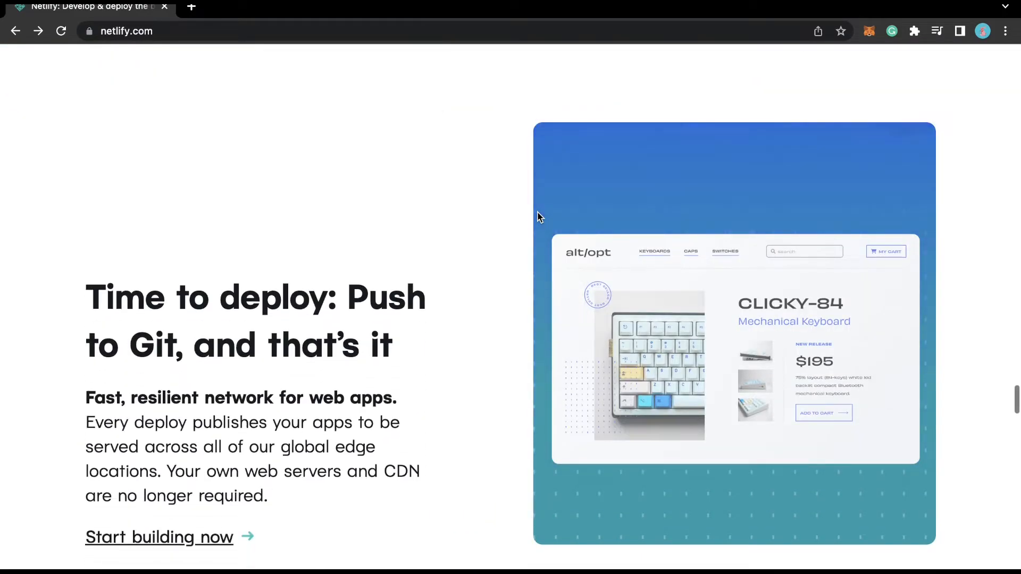
{"action": "scroll", "coordinate": [538, 216], "scroll_direction": "down", "scroll_amount": 8}
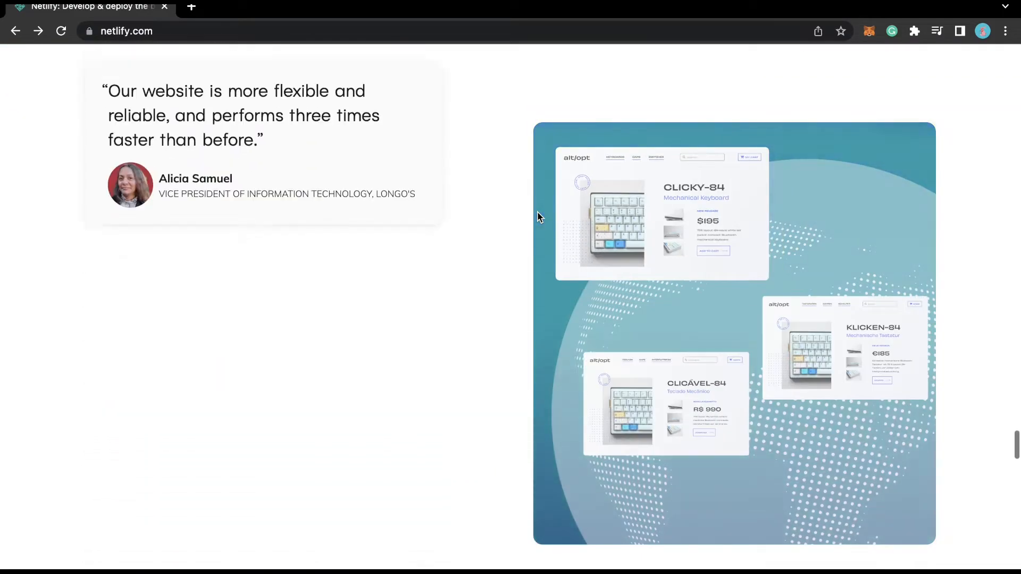
{"action": "scroll", "coordinate": [538, 216], "scroll_direction": "down", "scroll_amount": 8}
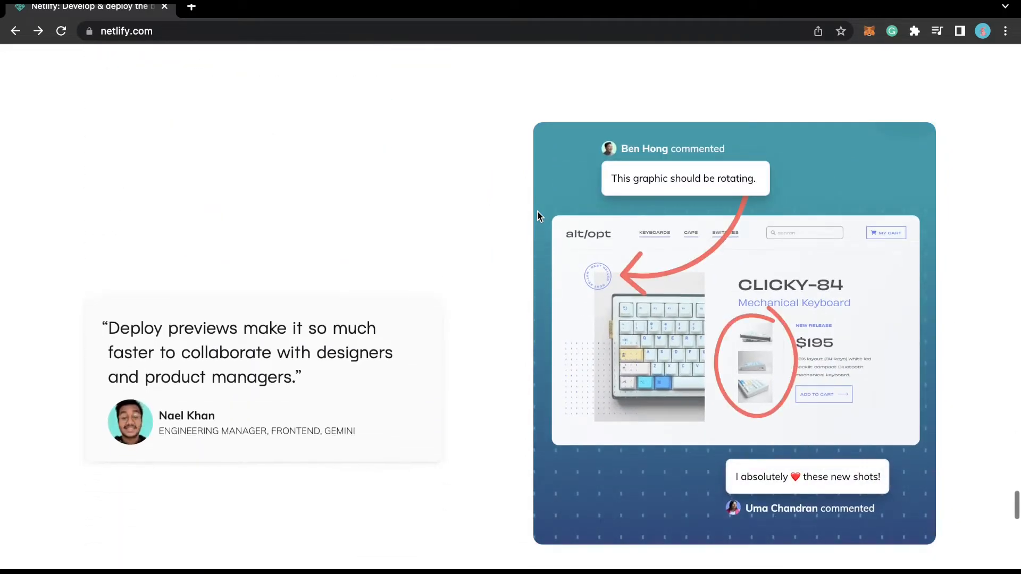
{"action": "scroll", "coordinate": [538, 216], "scroll_direction": "down", "scroll_amount": 7}
{"action": "scroll", "coordinate": [538, 215], "scroll_direction": "down", "scroll_amount": 10}
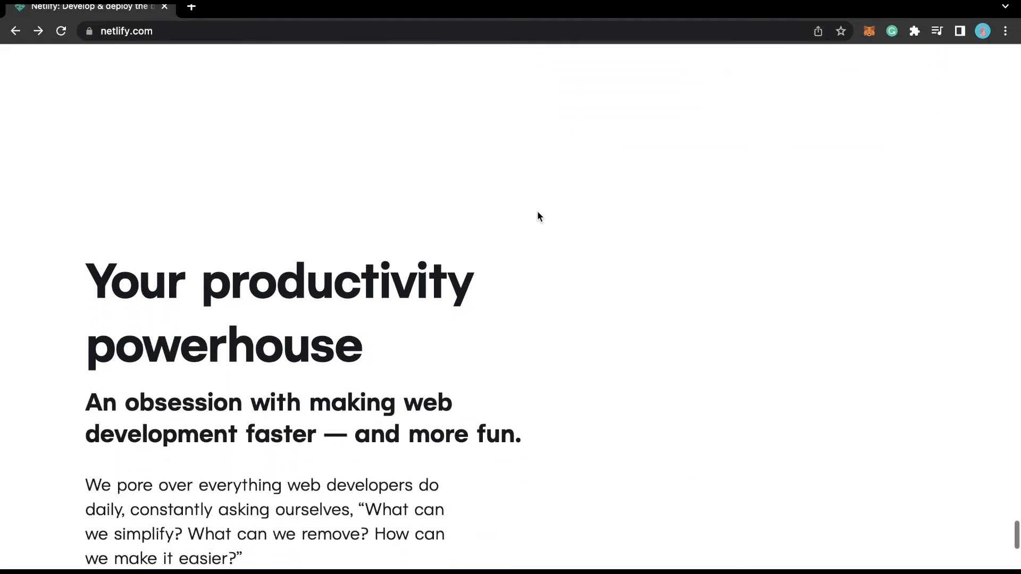
{"action": "scroll", "coordinate": [538, 212], "scroll_direction": "down", "scroll_amount": 12}
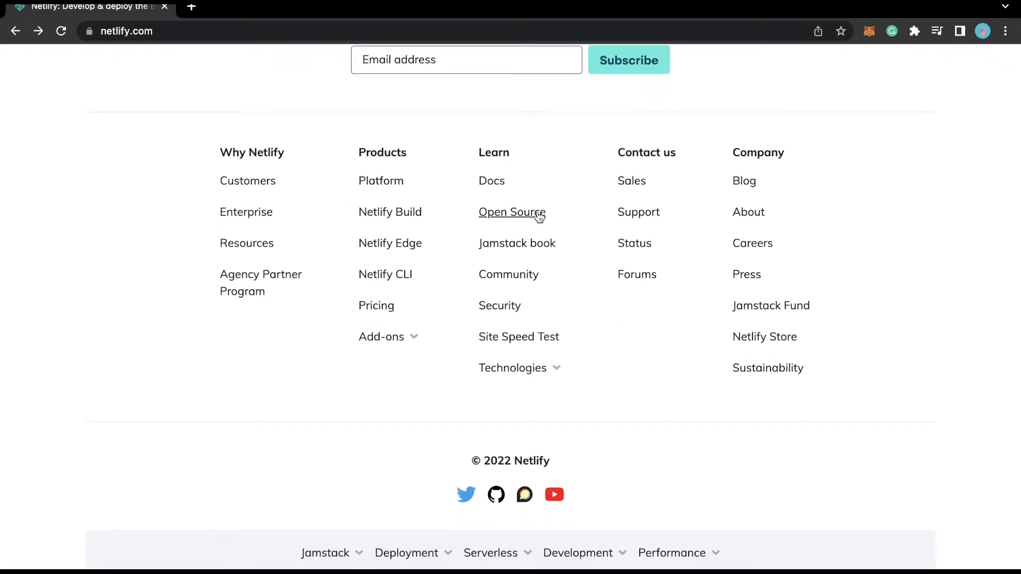
{"action": "scroll", "coordinate": [537, 210], "scroll_direction": "up", "scroll_amount": 7}
{"action": "scroll", "coordinate": [538, 216], "scroll_direction": "up", "scroll_amount": 20}
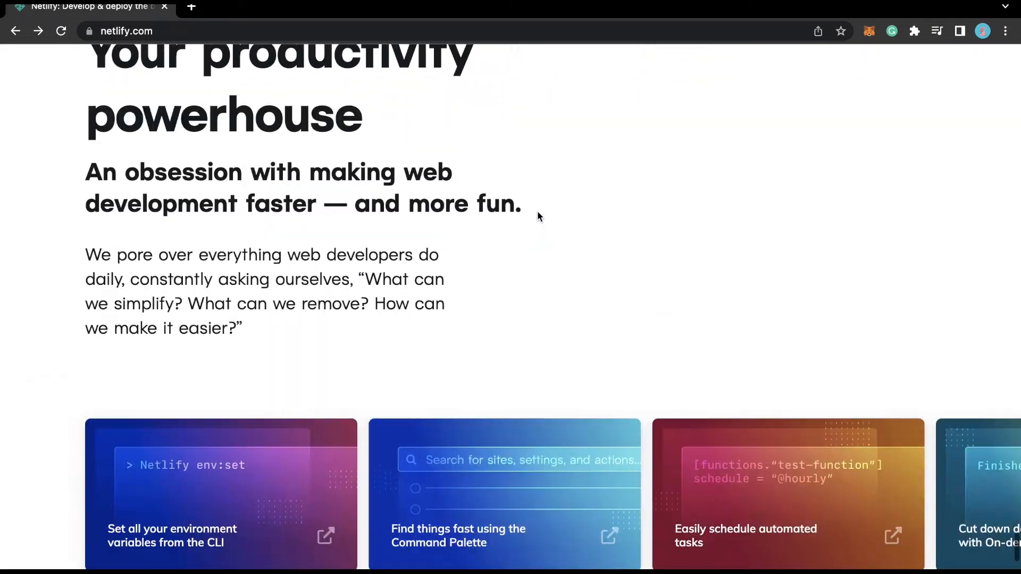
{"action": "scroll", "coordinate": [537, 215], "scroll_direction": "up", "scroll_amount": 15}
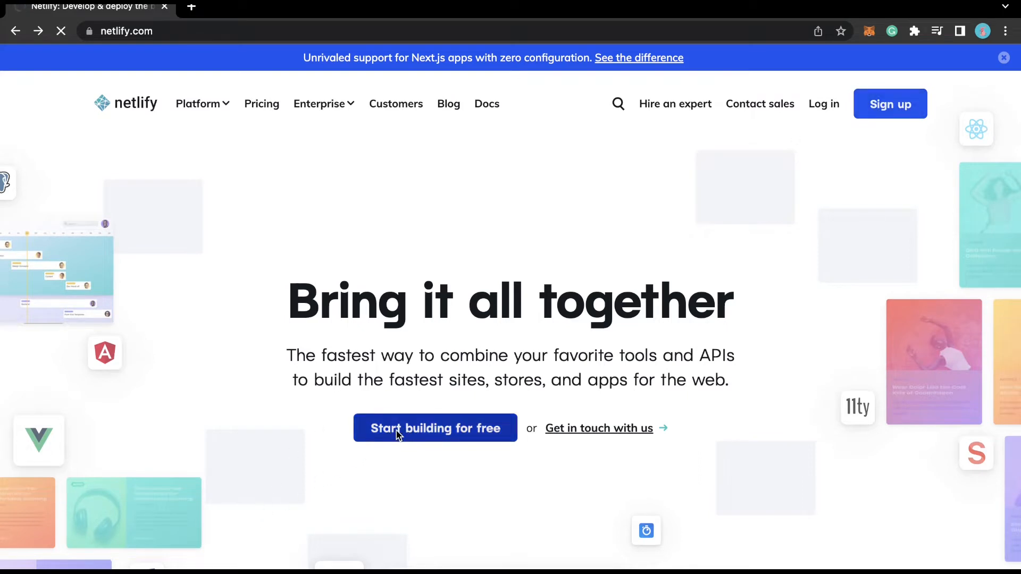
- Start building for free on Netlify and look over the team overview's sites, builds and members
{"action": "left_click", "coordinate": [396, 432]}
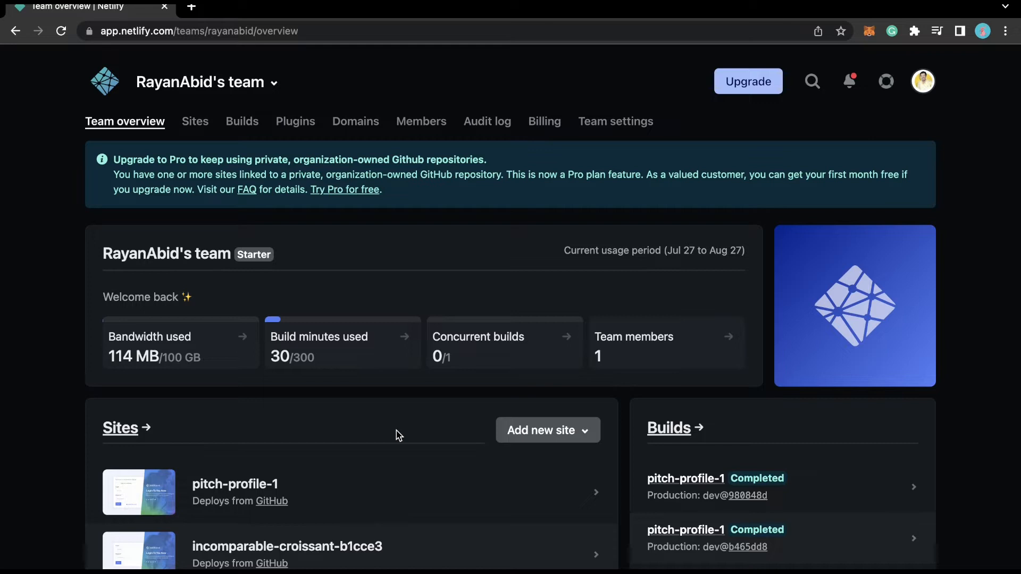
{"action": "scroll", "coordinate": [281, 450], "scroll_direction": "down", "scroll_amount": 3}
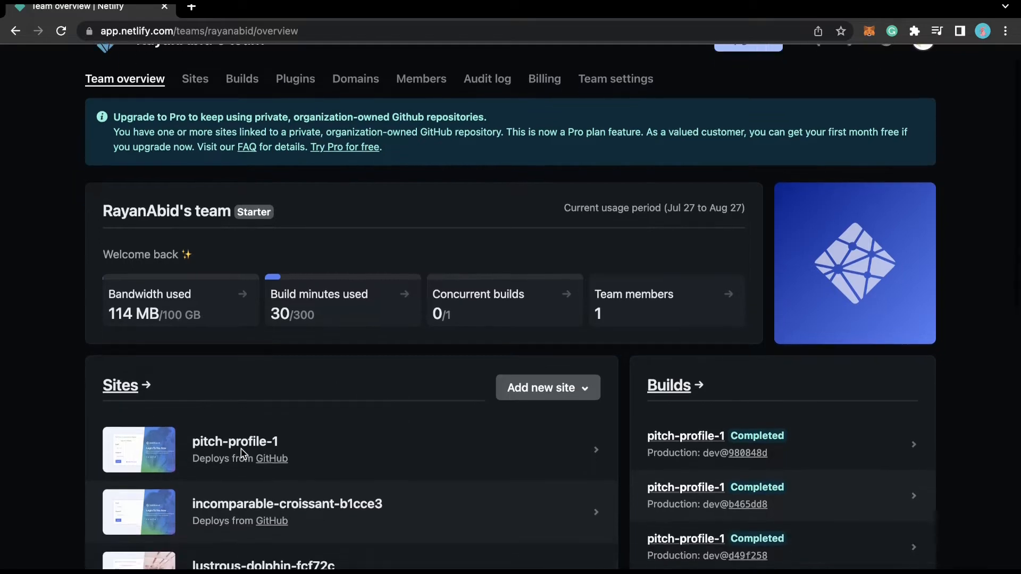
{"action": "scroll", "coordinate": [329, 466], "scroll_direction": "down", "scroll_amount": 10}
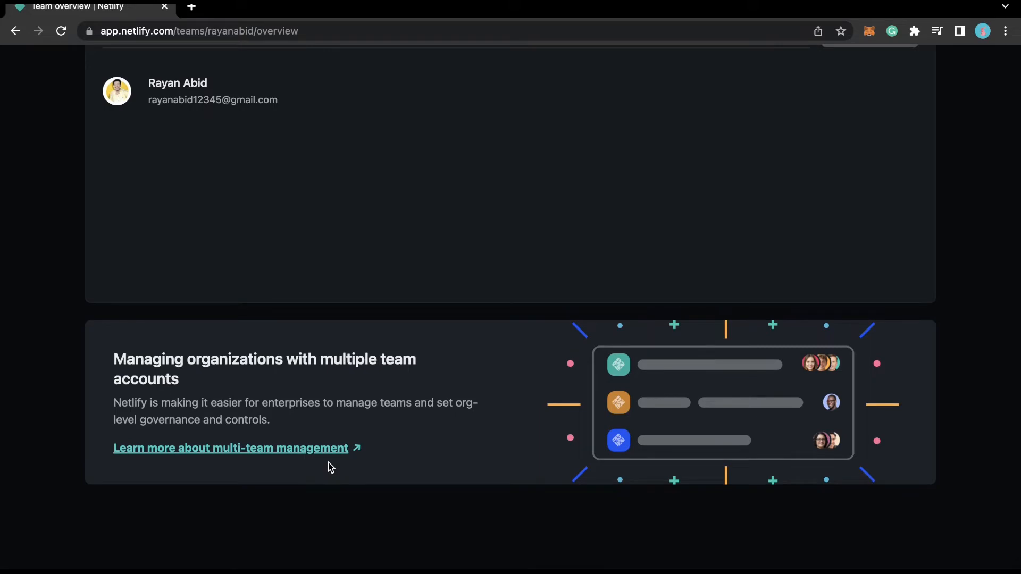
{"action": "scroll", "coordinate": [330, 468], "scroll_direction": "up", "scroll_amount": 15}
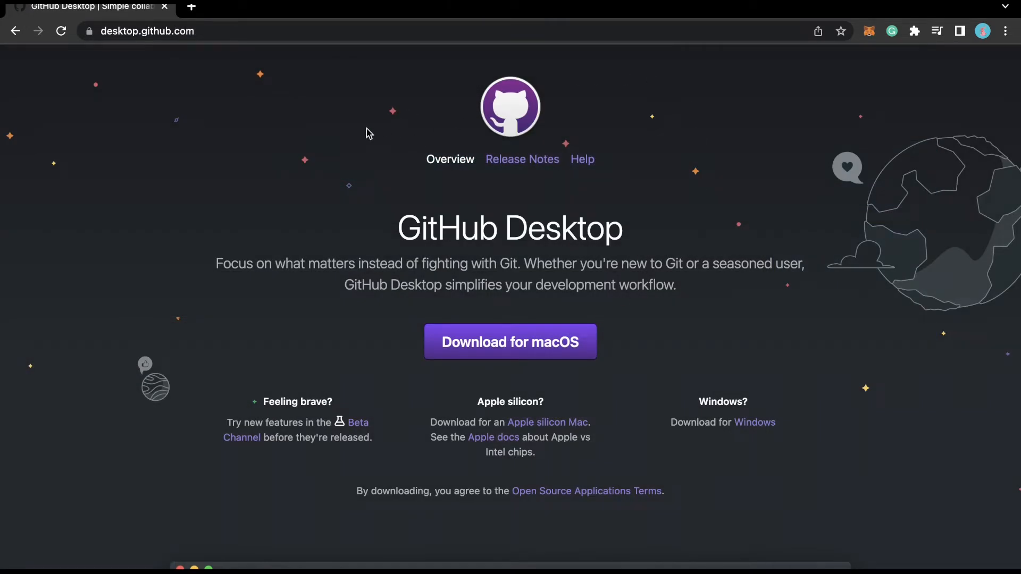
- Examine the GitHub Desktop page, including its macOS and Windows download options, sample commit history and feature descriptions
{"action": "left_click_drag", "start_coordinate": [369, 133], "coordinate": [606, 183]}
{"action": "left_click", "coordinate": [747, 205]}
{"action": "left_click_drag", "start_coordinate": [375, 224], "coordinate": [711, 299]}
{"action": "left_click", "coordinate": [399, 306]}
{"action": "left_click_drag", "start_coordinate": [425, 200], "coordinate": [586, 217]}
{"action": "left_click", "coordinate": [586, 216]}
{"action": "scroll", "coordinate": [586, 217], "scroll_direction": "down", "scroll_amount": 9}
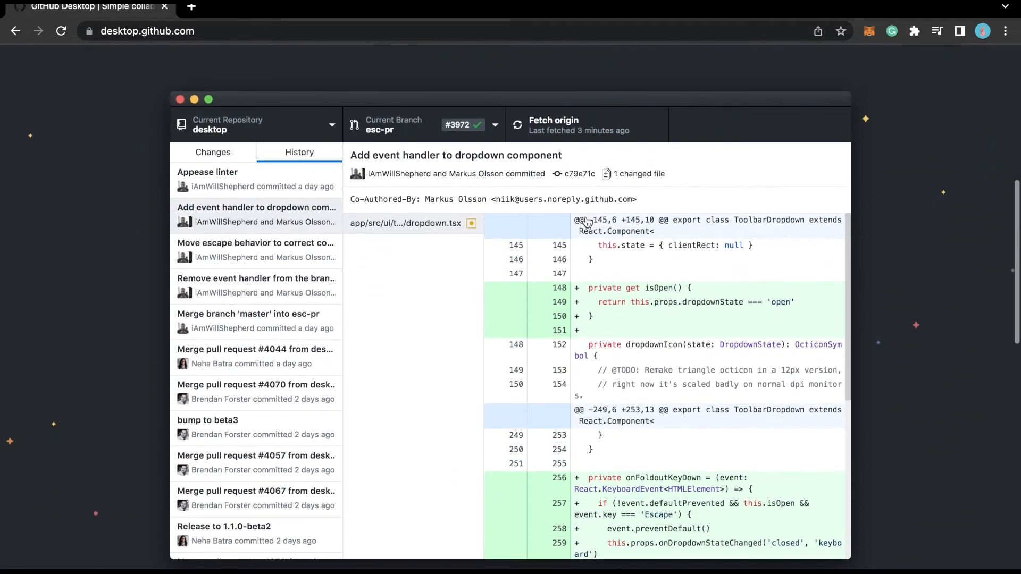
{"action": "scroll", "coordinate": [586, 219], "scroll_direction": "down", "scroll_amount": 2}
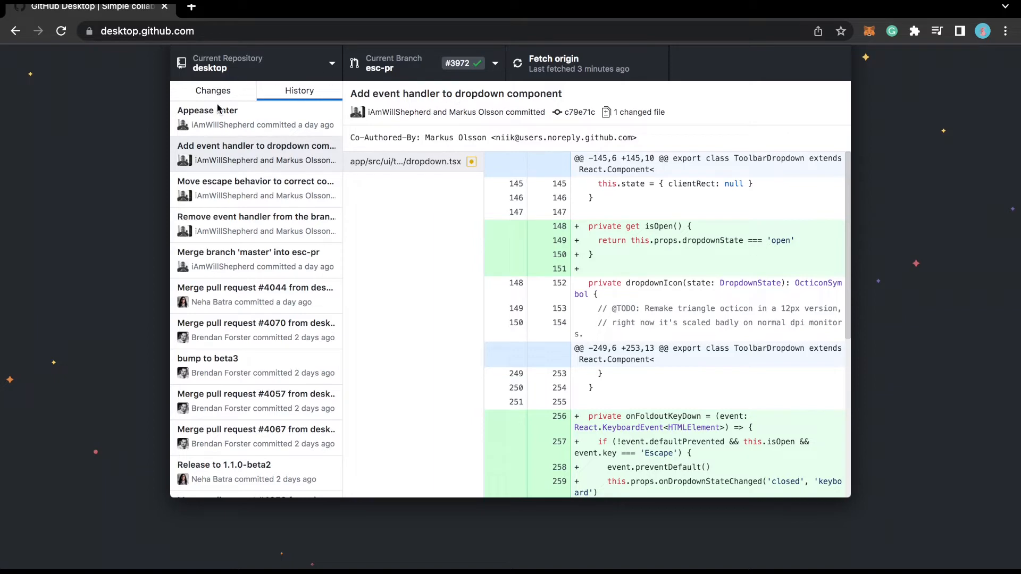
{"action": "scroll", "coordinate": [288, 441], "scroll_direction": "down", "scroll_amount": 3}
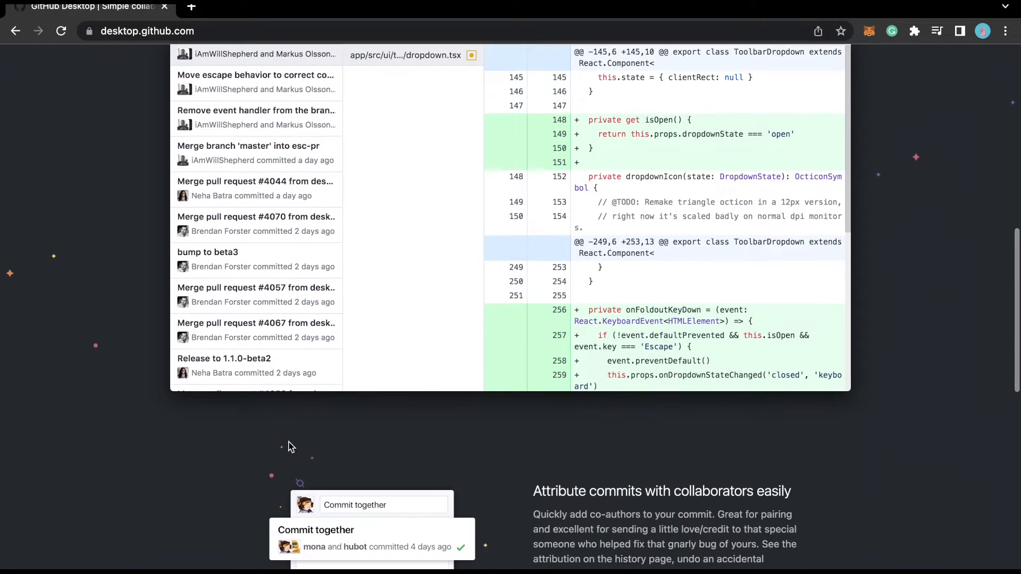
{"action": "scroll", "coordinate": [290, 446], "scroll_direction": "down", "scroll_amount": 10}
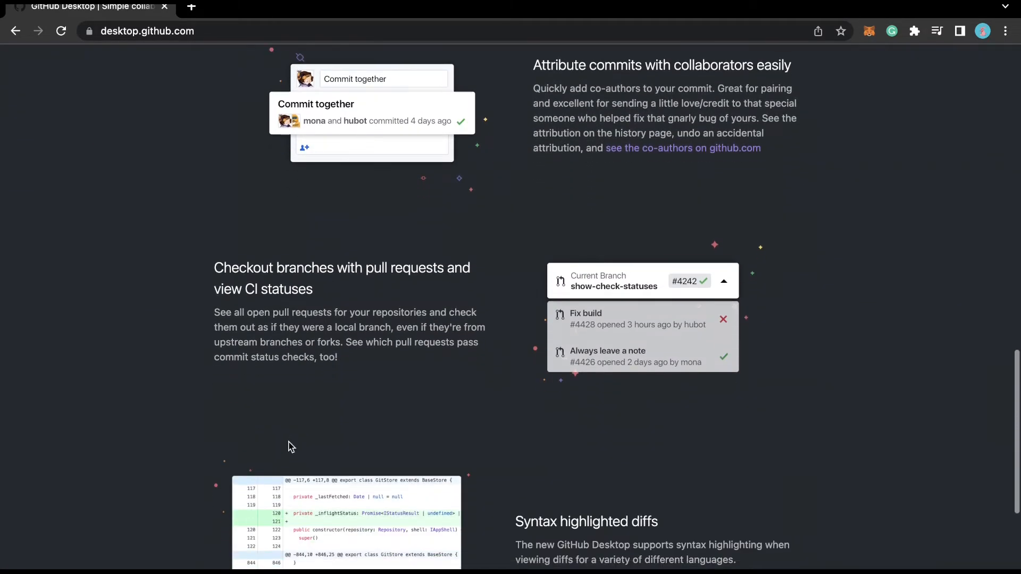
{"action": "scroll", "coordinate": [291, 446], "scroll_direction": "down", "scroll_amount": 8}
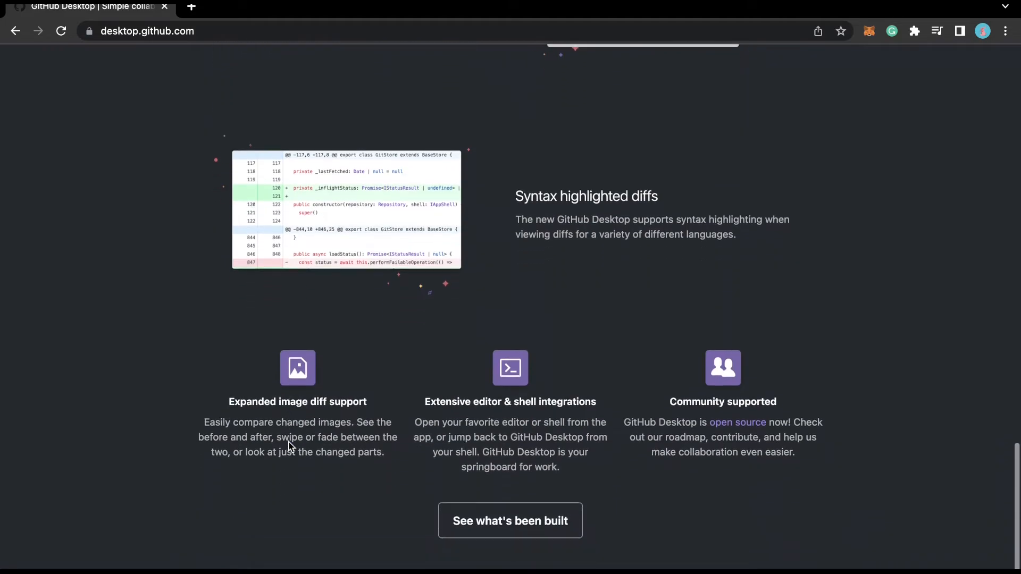
{"action": "scroll", "coordinate": [291, 445], "scroll_direction": "down", "scroll_amount": 2}
{"action": "scroll", "coordinate": [303, 436], "scroll_direction": "up", "scroll_amount": 20}
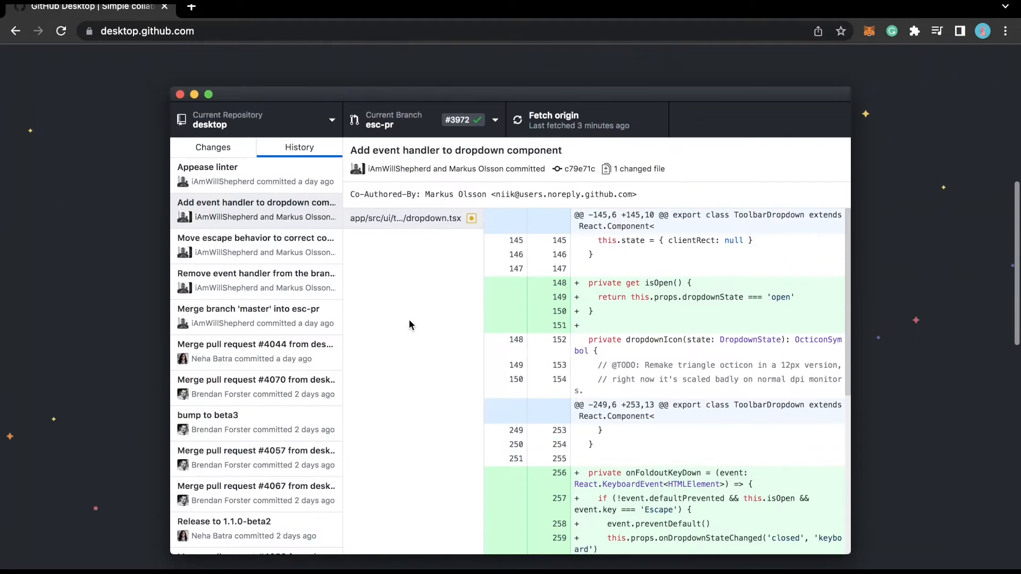
{"action": "scroll", "coordinate": [409, 320], "scroll_direction": "up", "scroll_amount": 2}
{"action": "scroll", "coordinate": [420, 299], "scroll_direction": "down", "scroll_amount": 1}
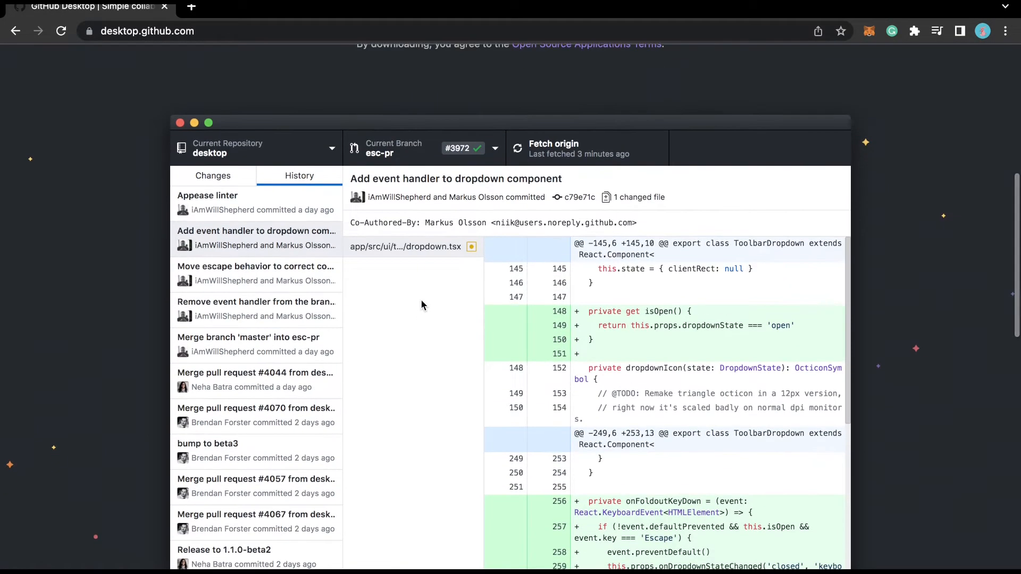
{"action": "scroll", "coordinate": [421, 304], "scroll_direction": "down", "scroll_amount": 1}
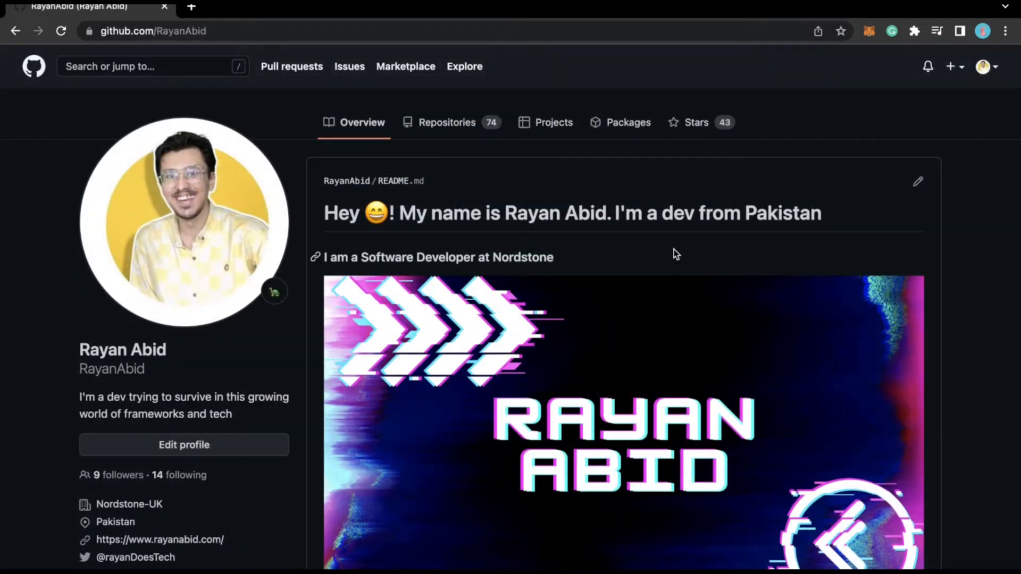
- Look over the GitHub profile overview and start a new repository from the account's repositories list
{"action": "scroll", "coordinate": [235, 347], "scroll_direction": "down", "scroll_amount": 12}
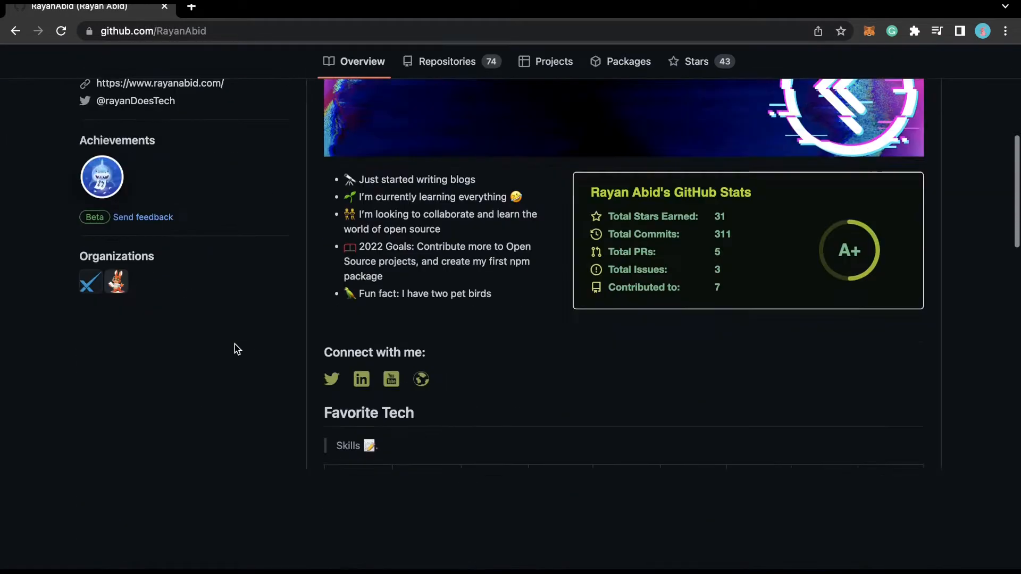
{"action": "scroll", "coordinate": [432, 91], "scroll_direction": "up", "scroll_amount": 13}
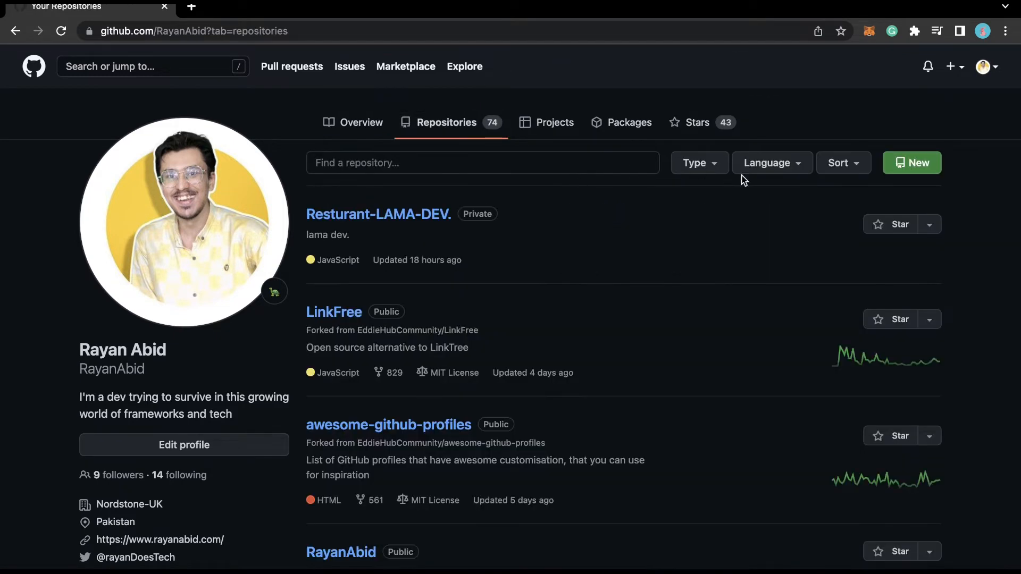
{"action": "left_click", "coordinate": [913, 165]}
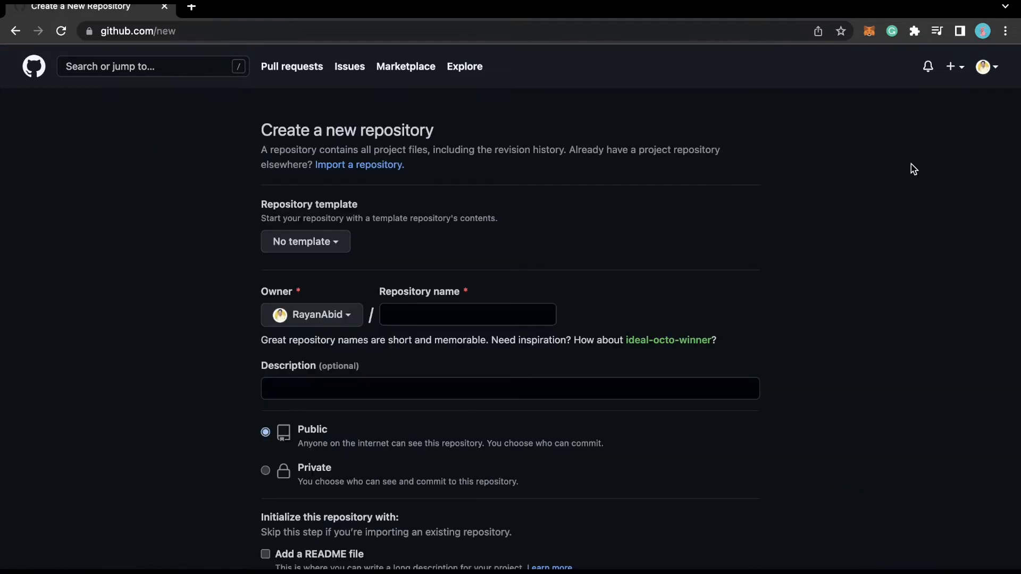
- Name the new repository HostReactNetlify and review its description, visibility and initialization options
{"action": "left_click", "coordinate": [461, 312]}
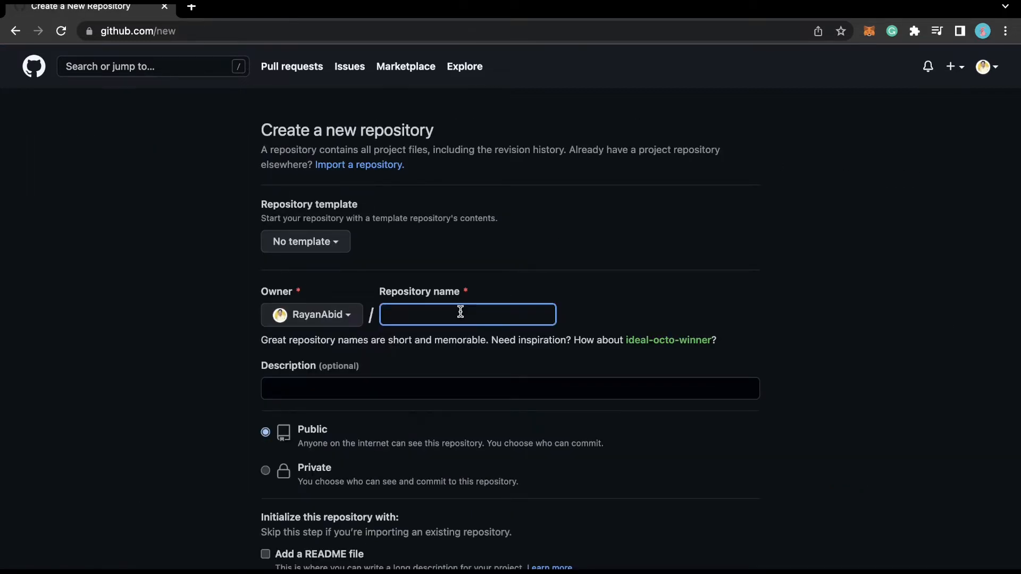
{"action": "type", "text": "HostReactNetlify"}
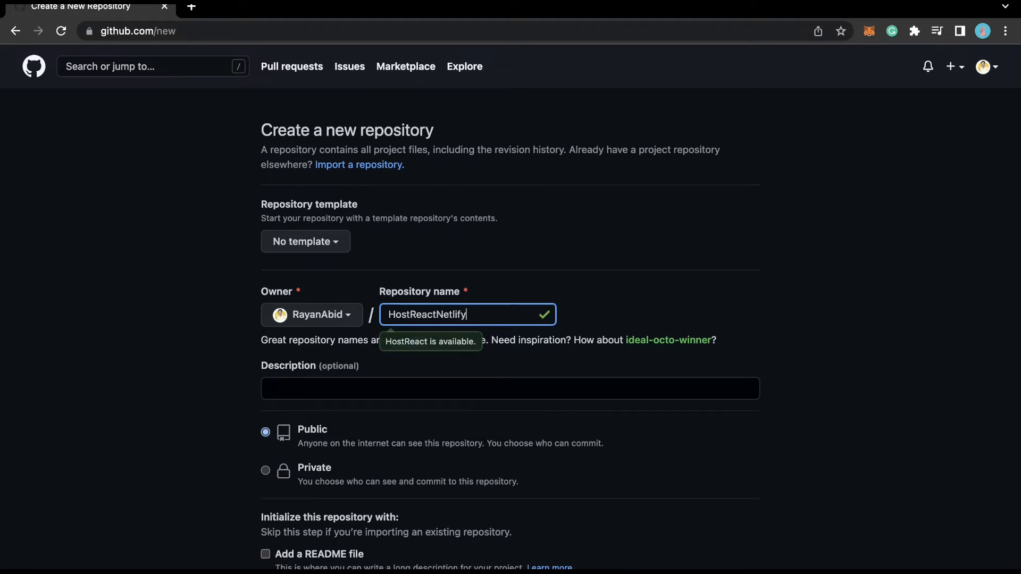
{"action": "left_click", "coordinate": [387, 393]}
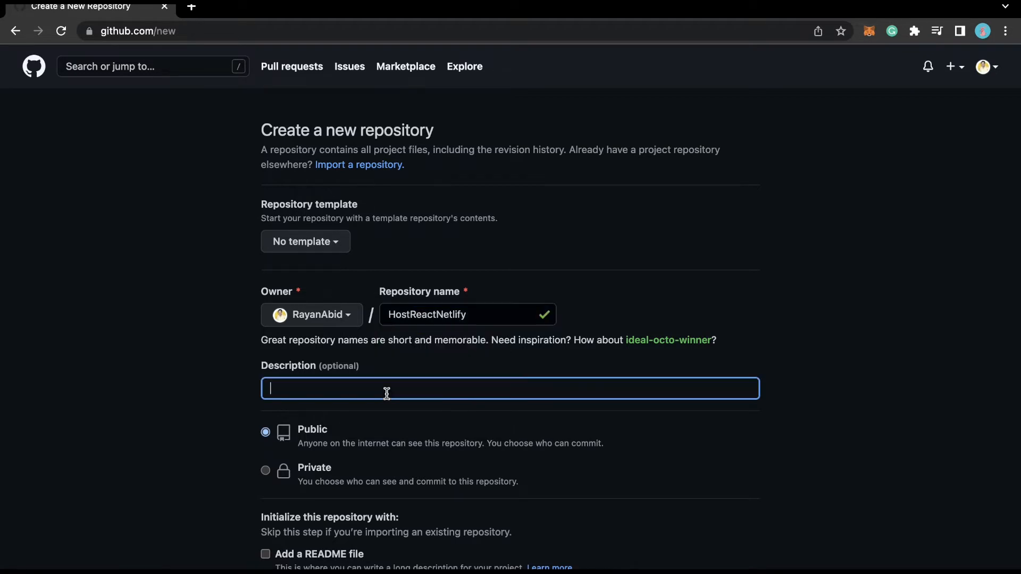
{"action": "scroll", "coordinate": [387, 394], "scroll_direction": "down", "scroll_amount": 3}
{"action": "scroll", "coordinate": [309, 399], "scroll_direction": "down", "scroll_amount": 4}
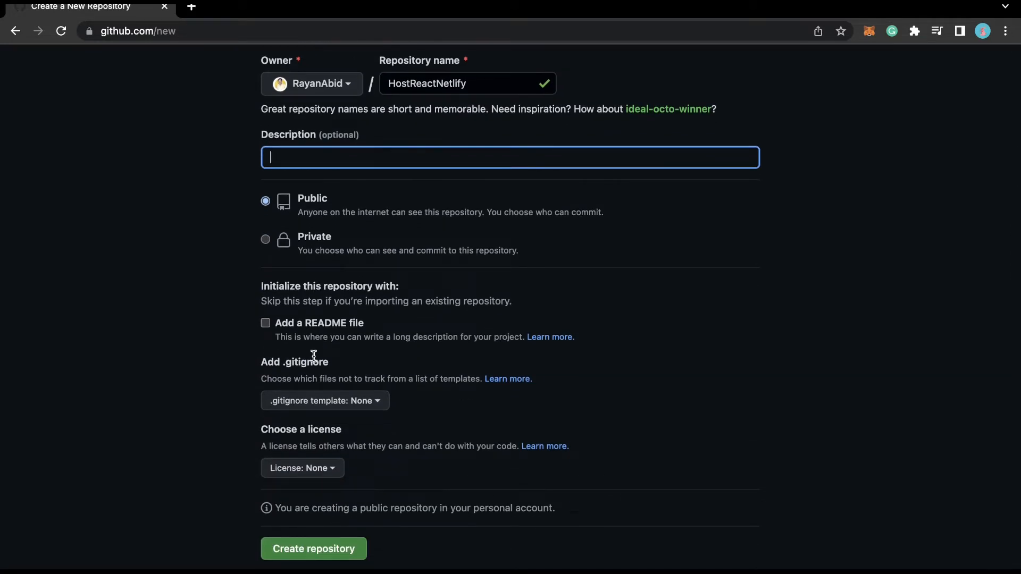
- Add the Node .gitignore template to the new public repository and create it
{"action": "scroll", "coordinate": [313, 355], "scroll_direction": "down", "scroll_amount": 2}
{"action": "left_click", "coordinate": [329, 364]}
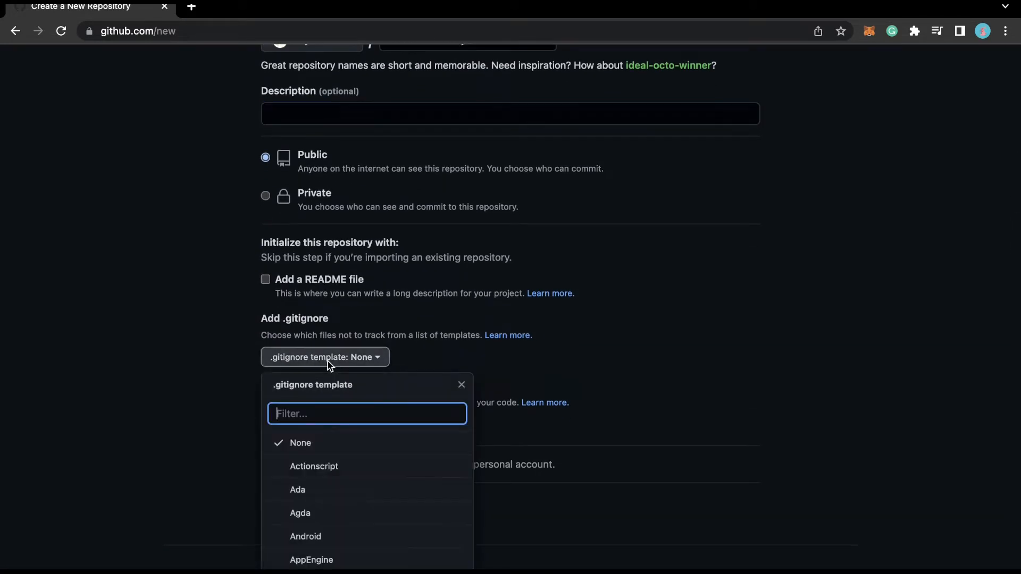
{"action": "type", "text": "node"}
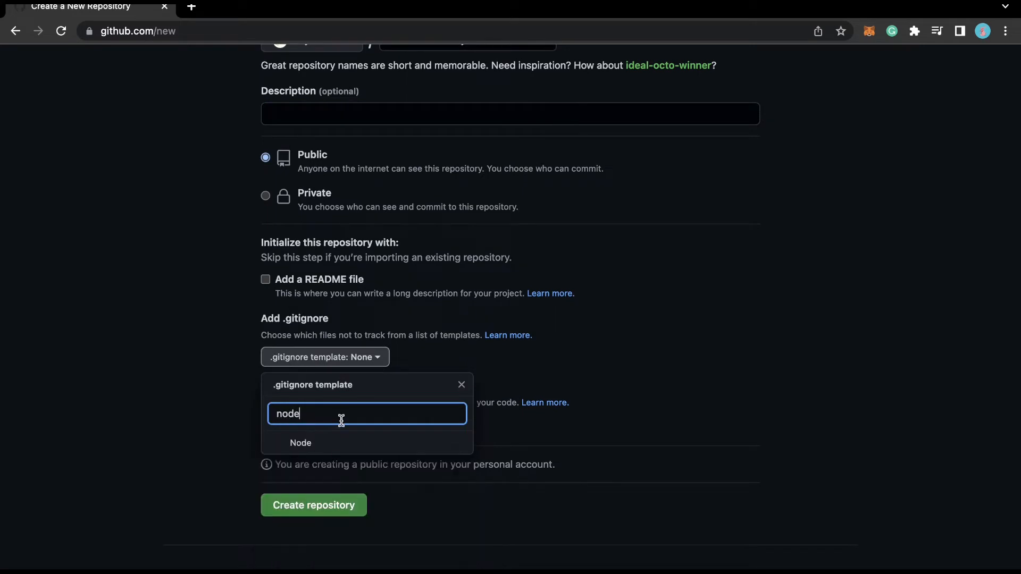
{"action": "left_click", "coordinate": [322, 447]}
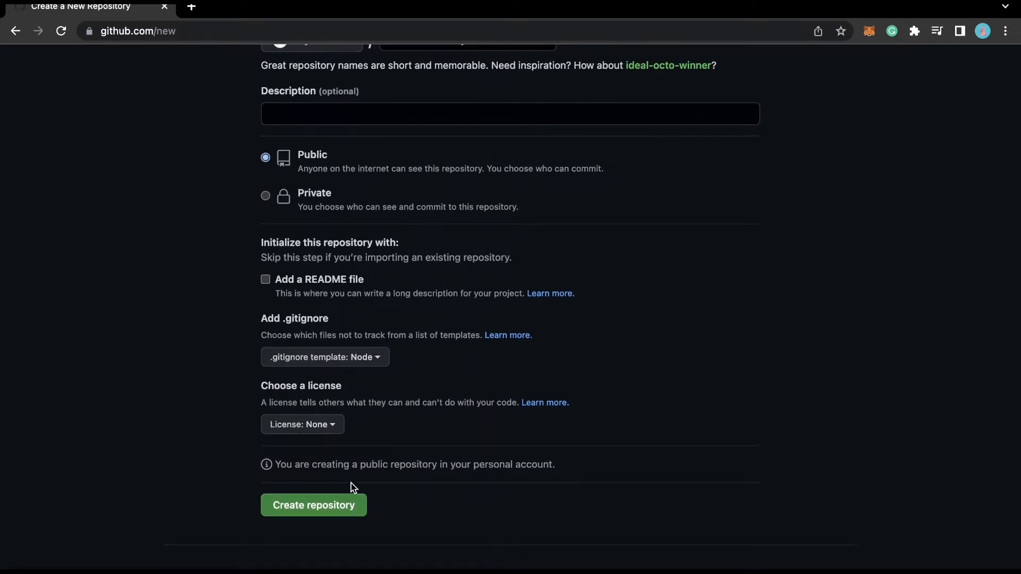
{"action": "left_click", "coordinate": [332, 504]}
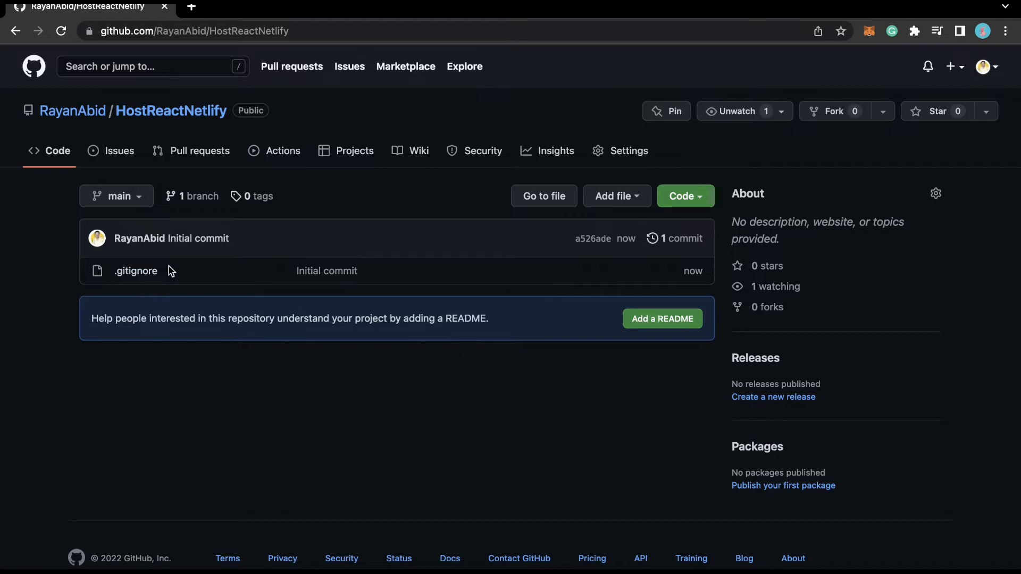
{"action": "left_click_drag", "start_coordinate": [168, 268], "coordinate": [112, 274]}
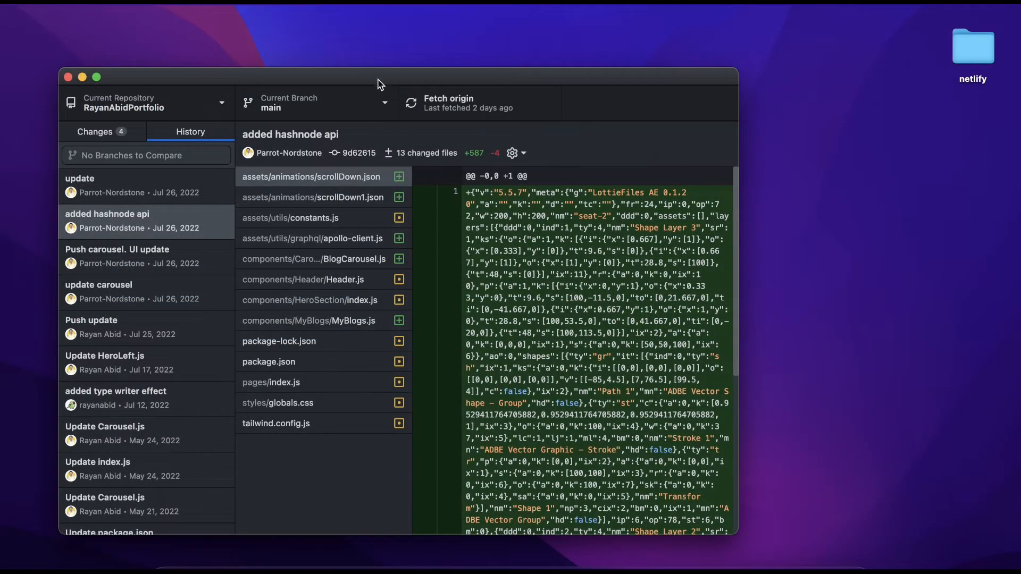
- Switch to GitHub Desktop, start cloning a repository from GitHub.com and select HostReactNetlify by filtering for "net"
{"action": "left_click_drag", "start_coordinate": [381, 81], "coordinate": [525, 39]}
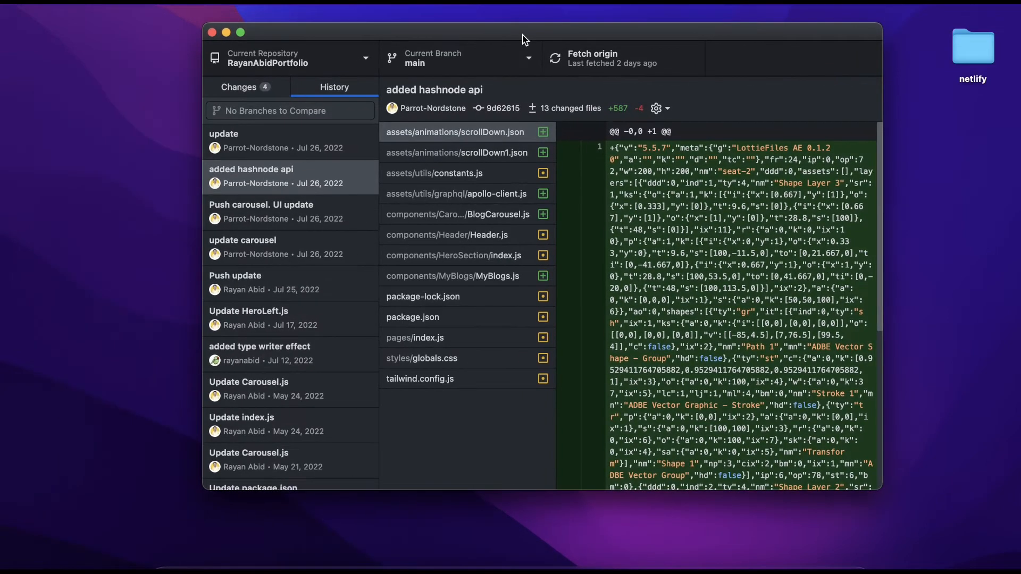
{"action": "left_click", "coordinate": [324, 60]}
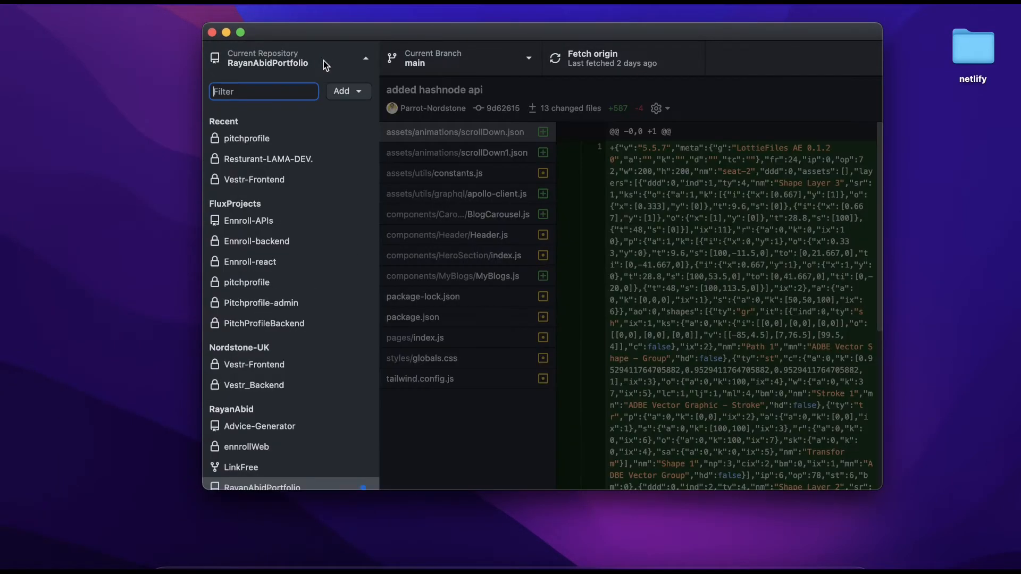
{"action": "left_click", "coordinate": [345, 91]}
{"action": "left_click", "coordinate": [353, 99]}
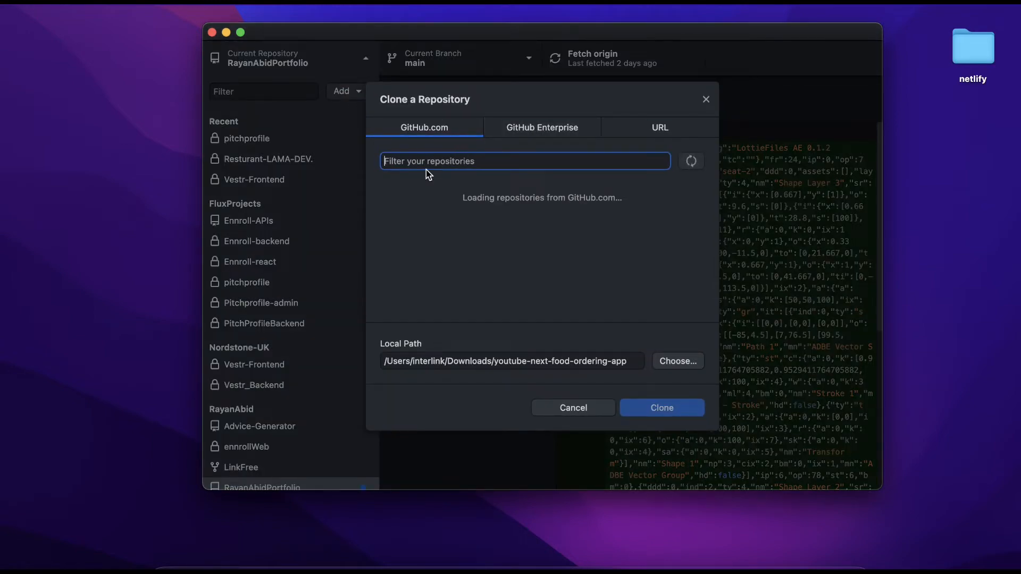
{"action": "type", "text": "net"}
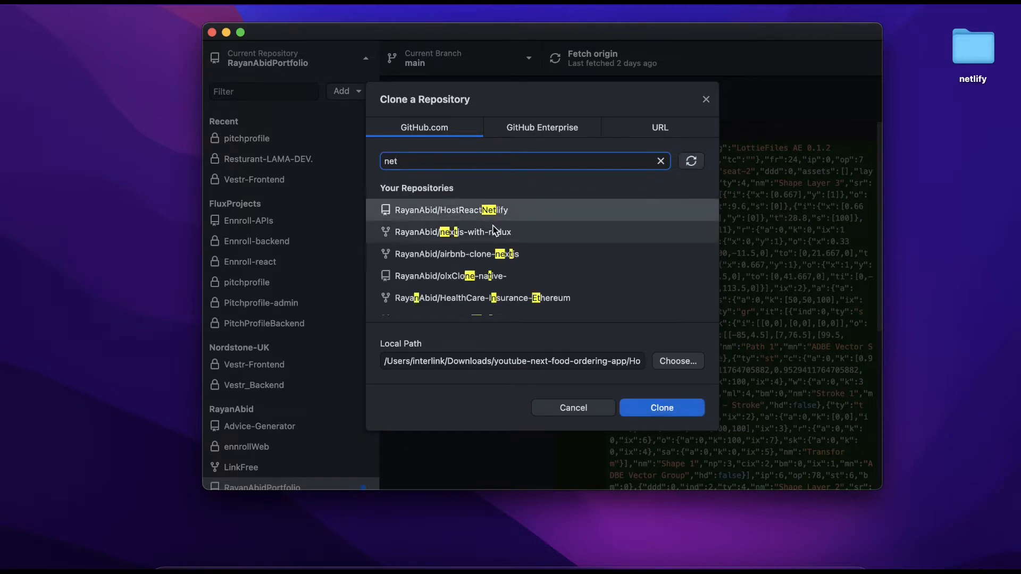
{"action": "left_click", "coordinate": [481, 211]}
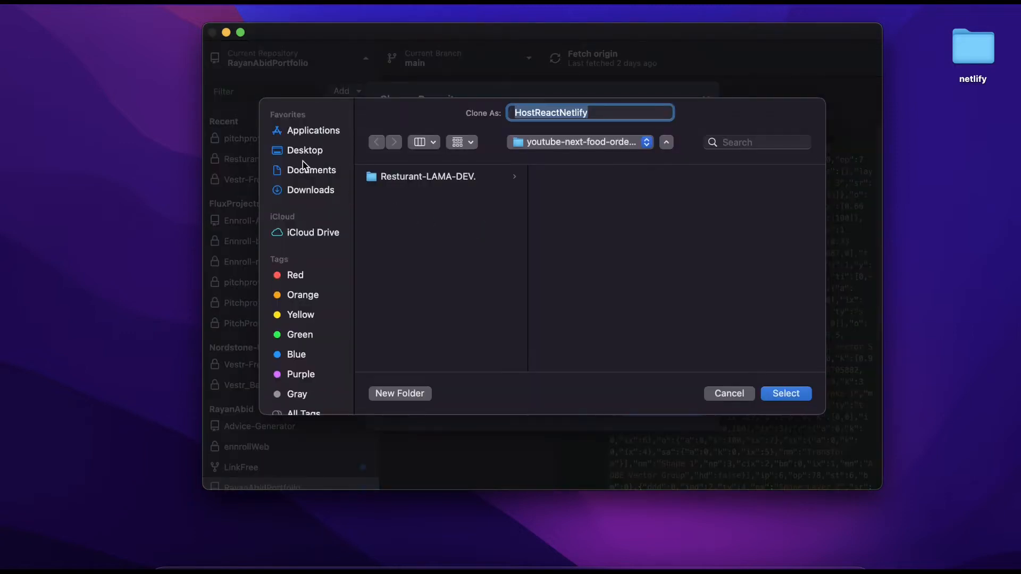
- Create a folder named host on the Desktop as the local path and clone the repository into it
{"action": "left_click", "coordinate": [298, 152]}
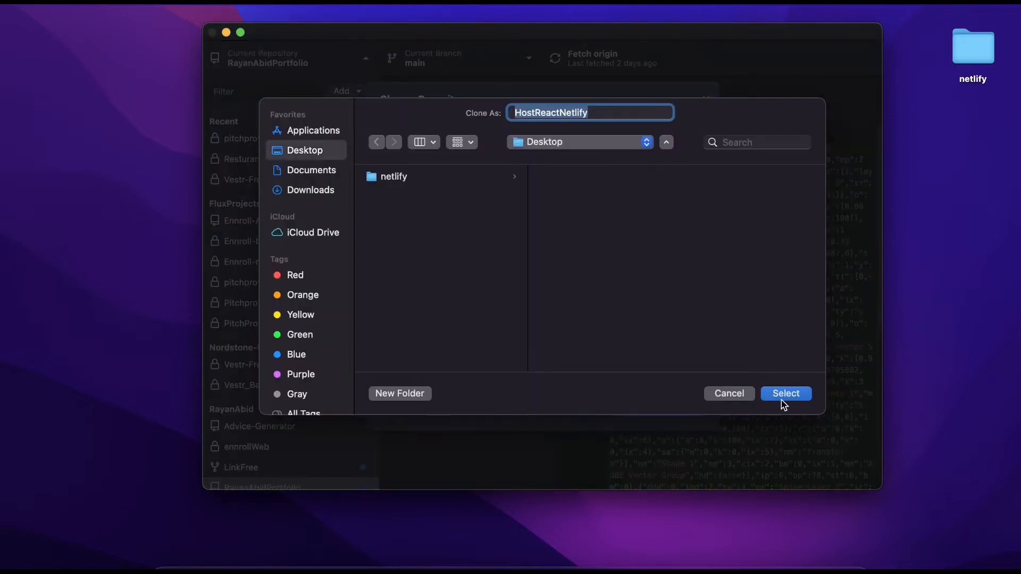
{"action": "left_click", "coordinate": [414, 395]}
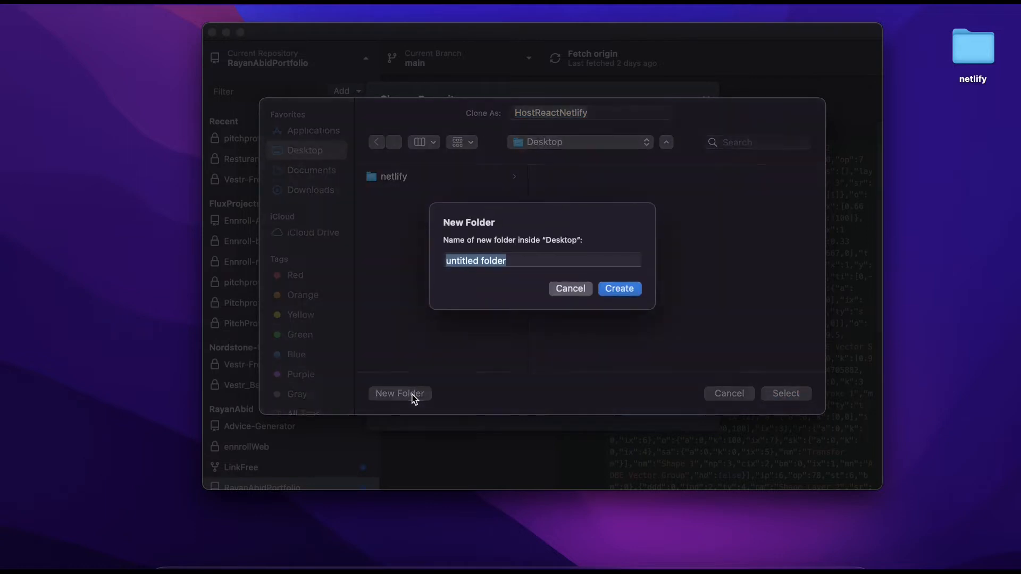
{"action": "type", "text": "h"}
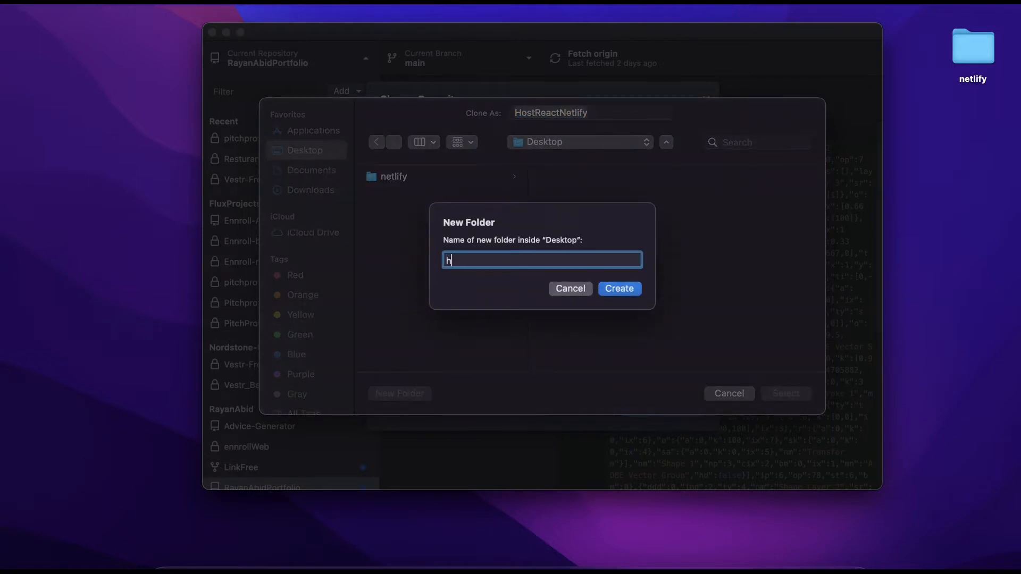
{"action": "type", "text": "ost"}
{"action": "left_click", "coordinate": [612, 290]}
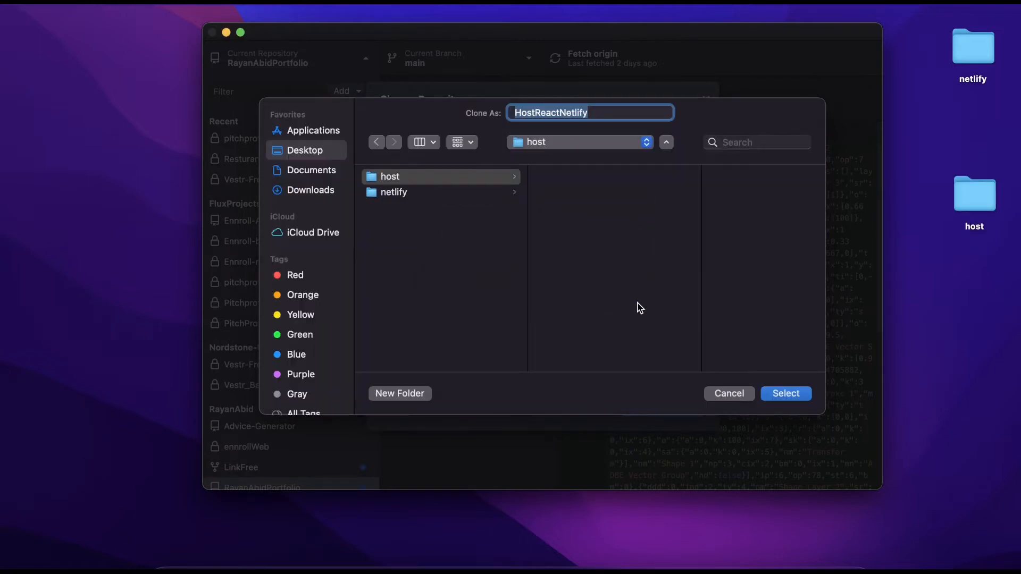
{"action": "left_click", "coordinate": [787, 393]}
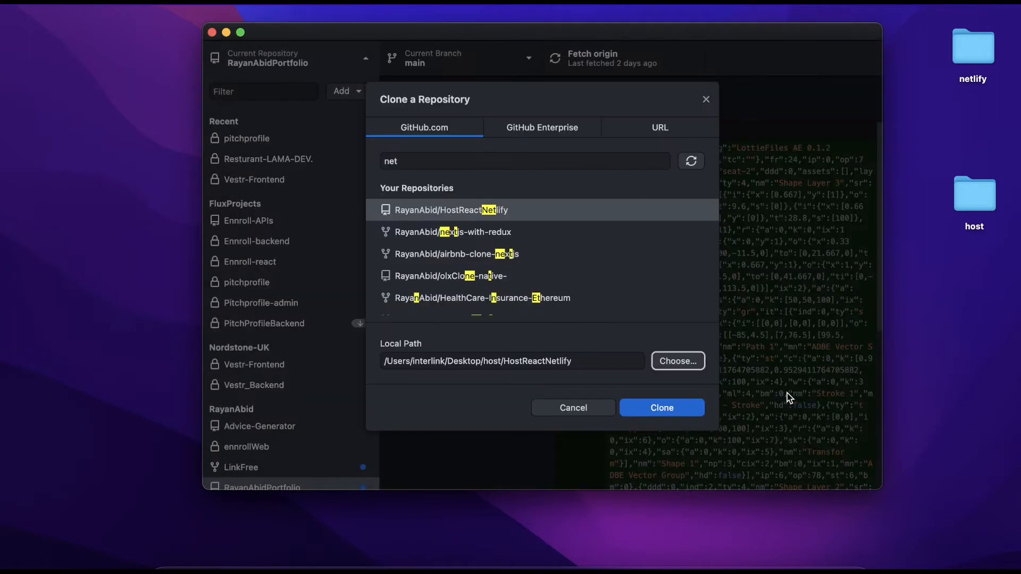
{"action": "left_click", "coordinate": [655, 405]}
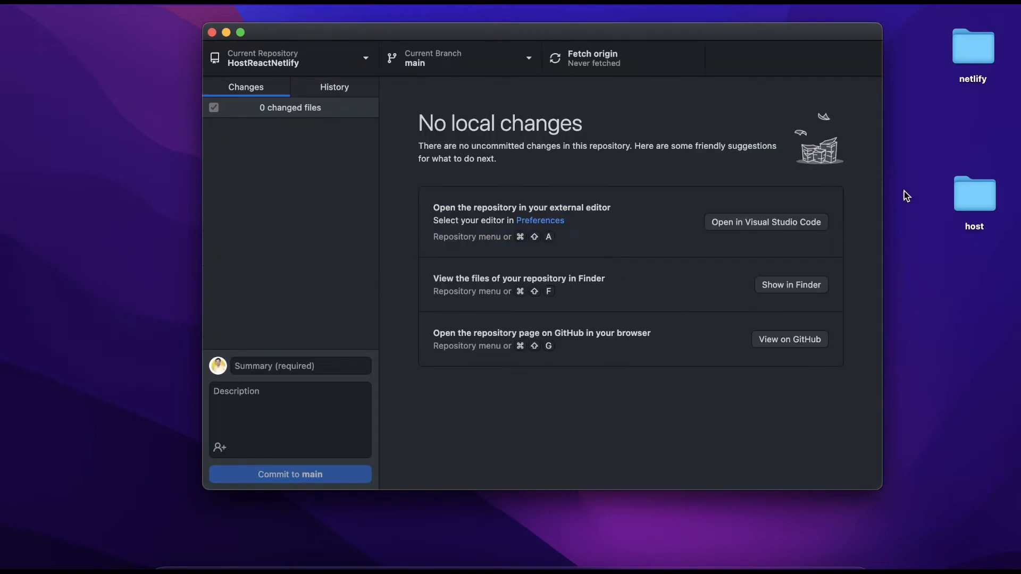
- Copy all project files from the desktop's netlify folder into the cloned HostReactNetlify folder inside host
{"action": "double_click", "coordinate": [965, 37]}
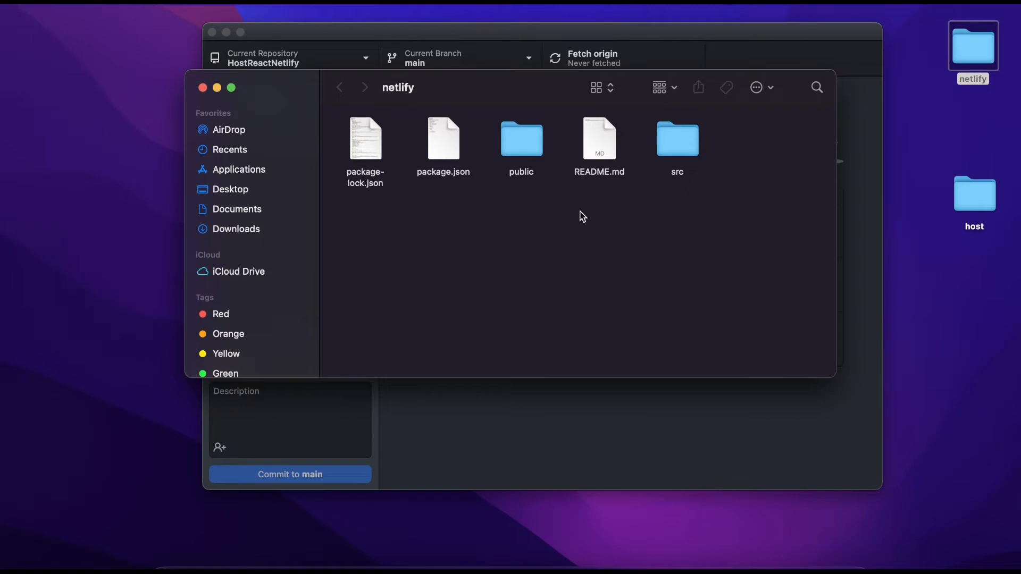
{"action": "key", "text": "super+a"}
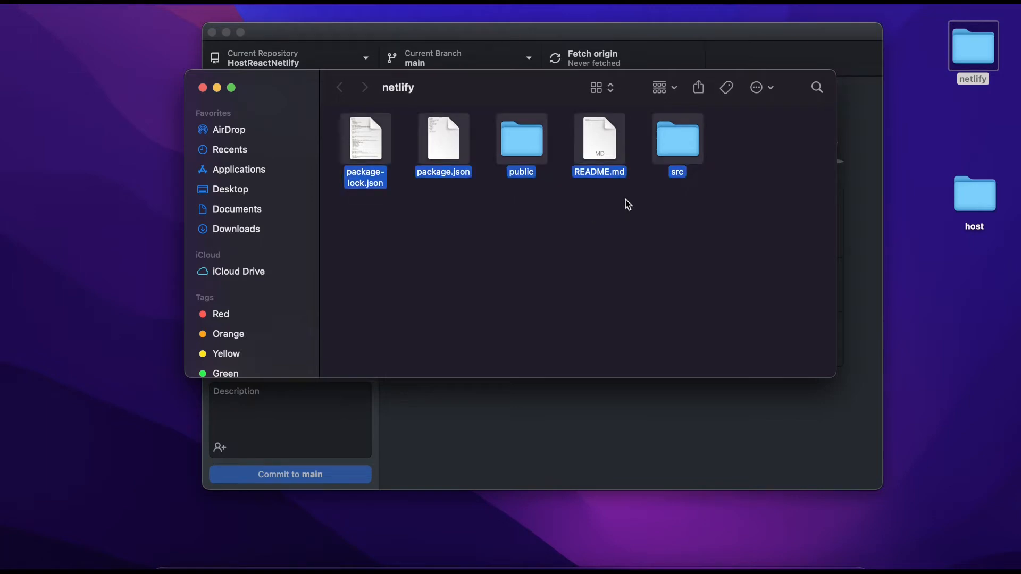
{"action": "double_click", "coordinate": [973, 194]}
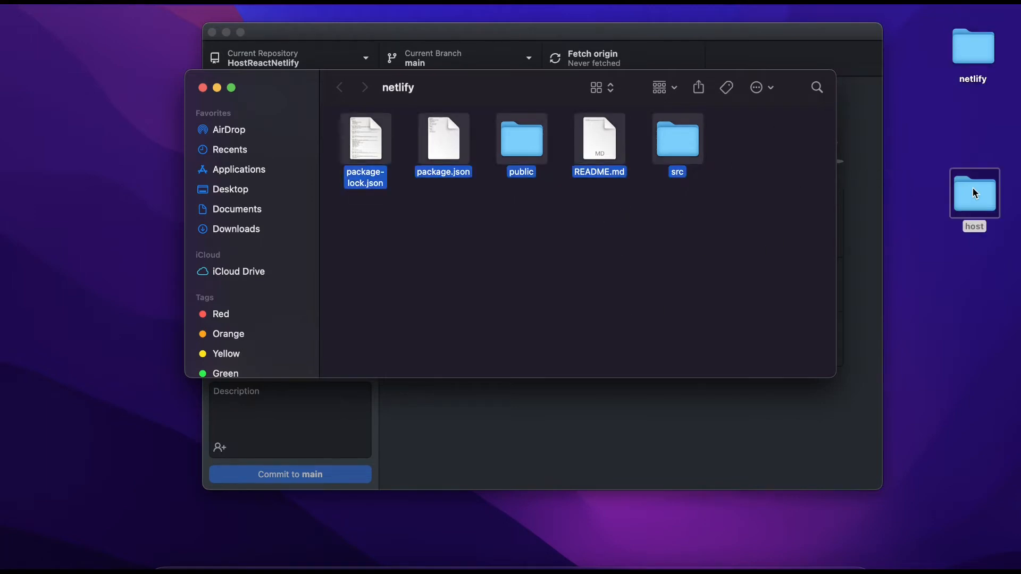
{"action": "key", "text": "Down"}
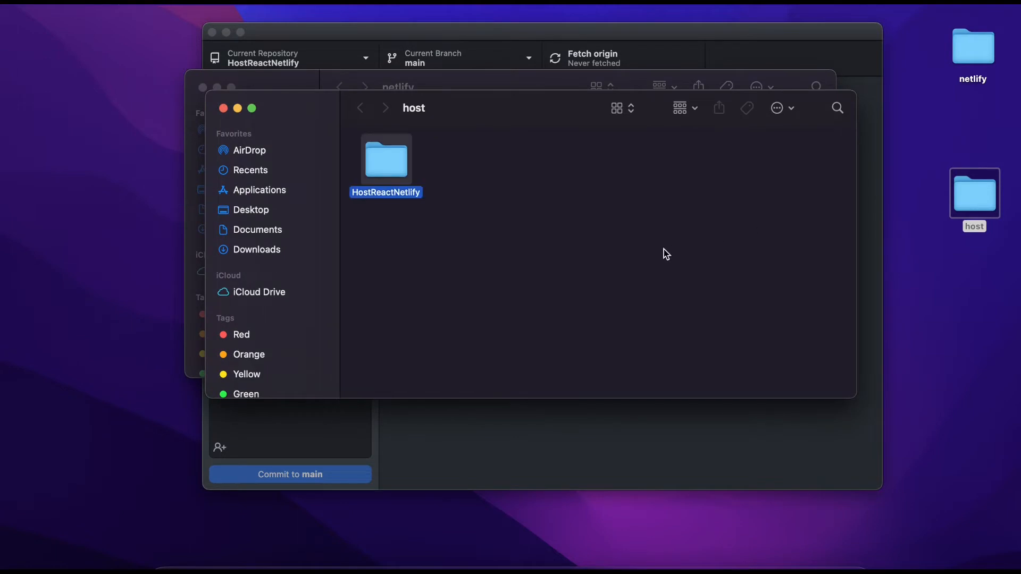
{"action": "double_click", "coordinate": [384, 160]}
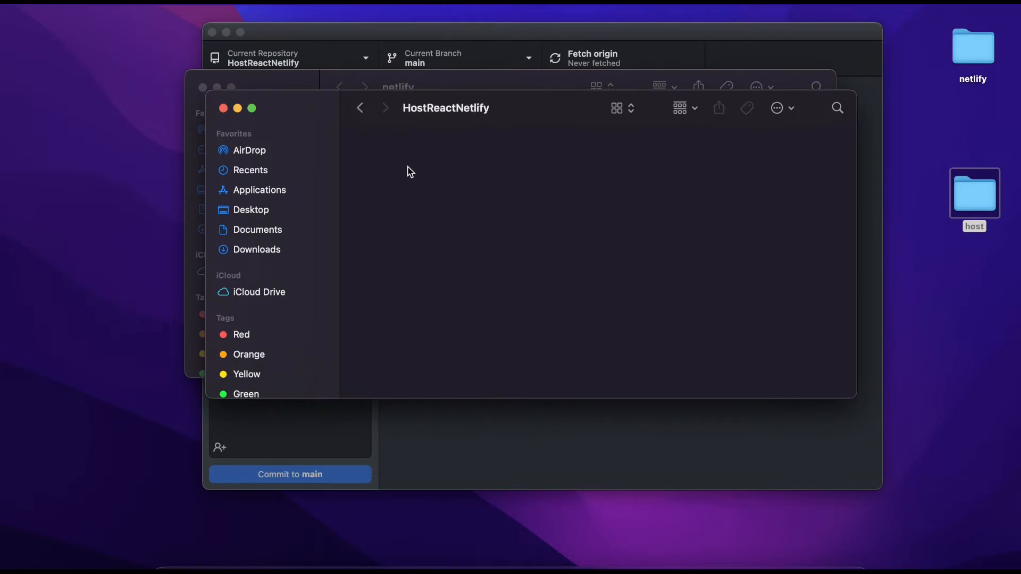
{"action": "key", "text": "super+v"}
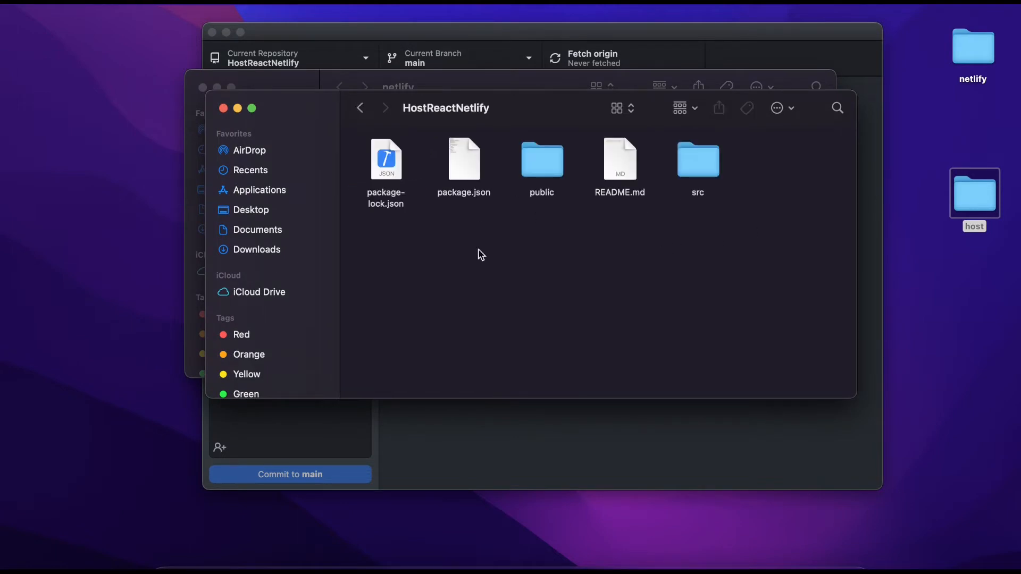
- Review the changed files in GitHub Desktop, commit them to main with the summary "Init commit" and push to origin
{"action": "left_click", "coordinate": [522, 466]}
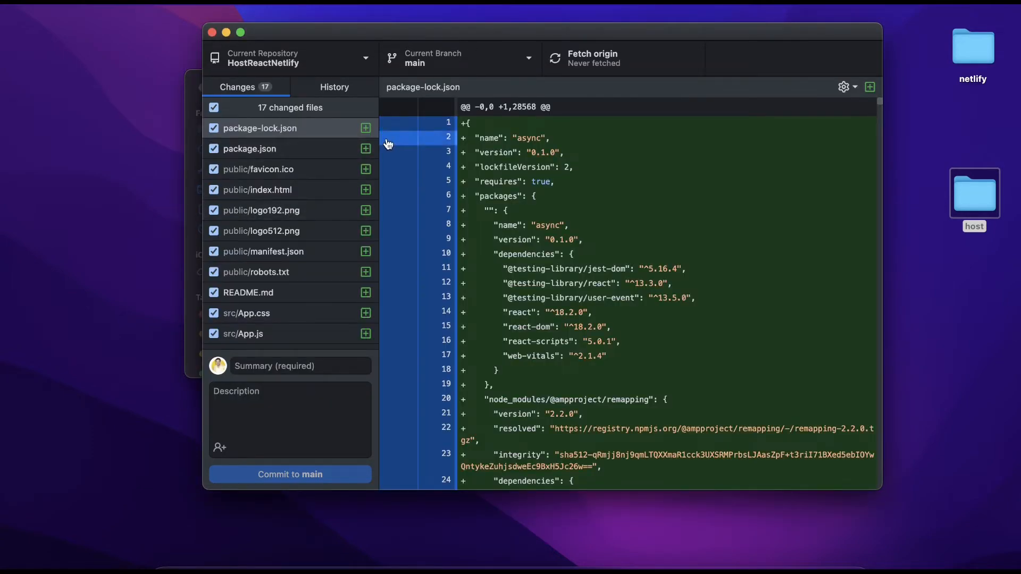
{"action": "scroll", "coordinate": [276, 217], "scroll_direction": "down", "scroll_amount": 5}
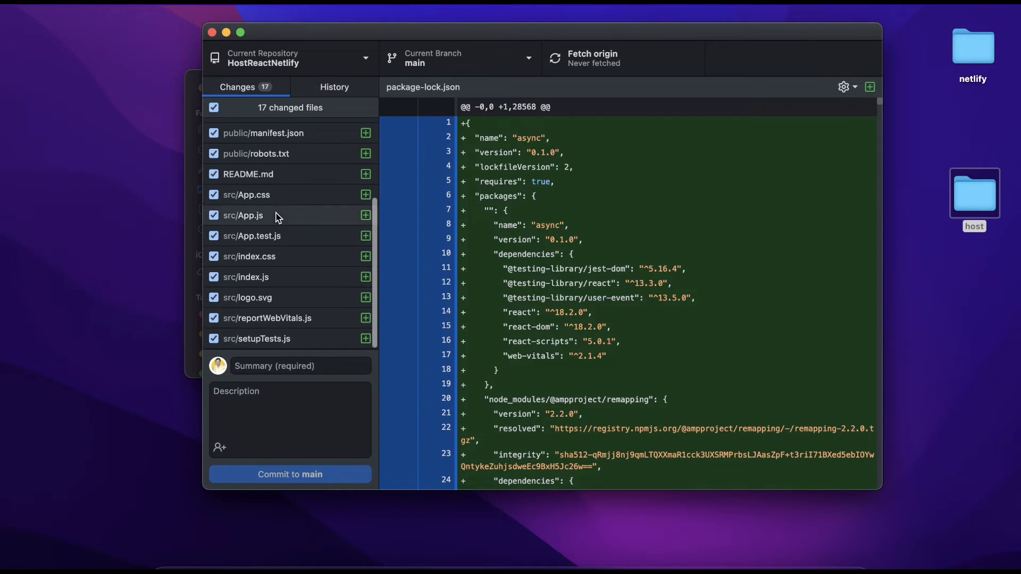
{"action": "scroll", "coordinate": [306, 176], "scroll_direction": "up", "scroll_amount": 5}
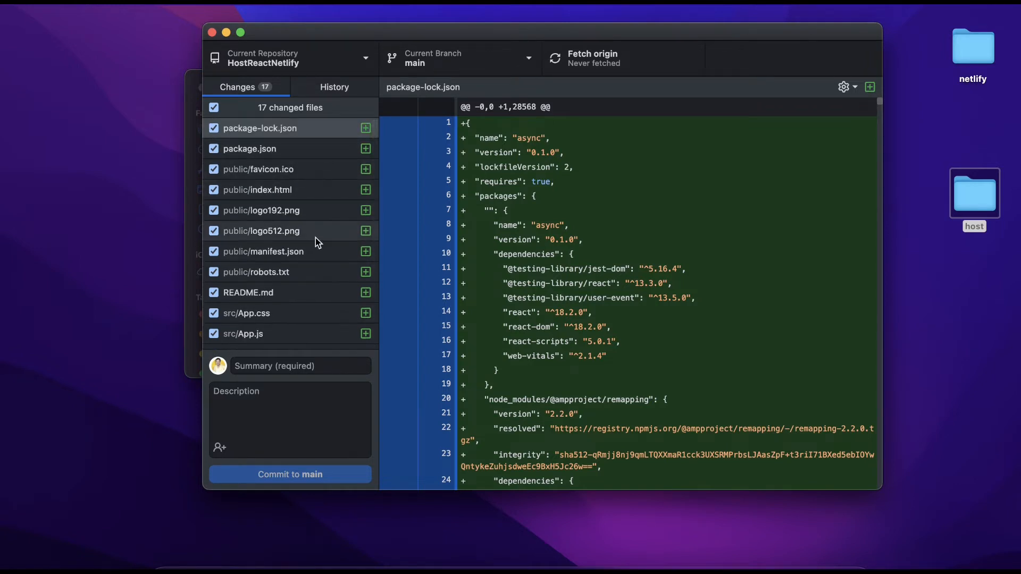
{"action": "left_click", "coordinate": [298, 363]}
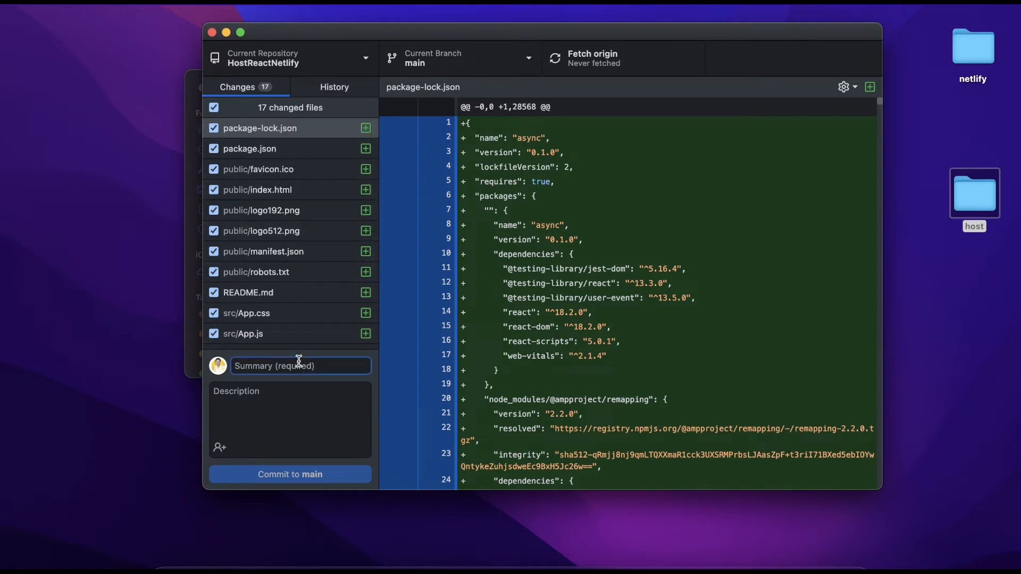
{"action": "type", "text": "Init commit"}
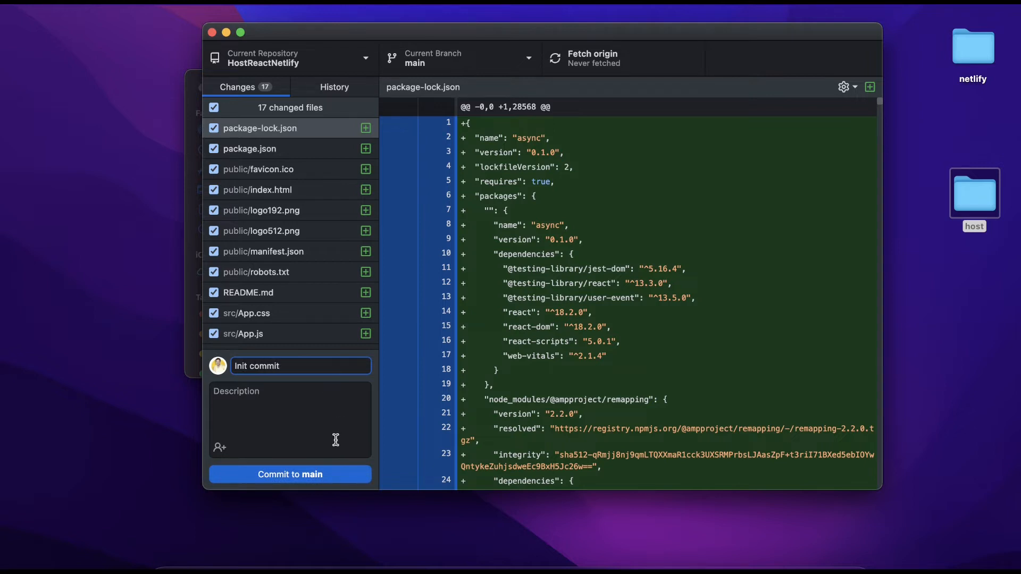
{"action": "left_click", "coordinate": [313, 474]}
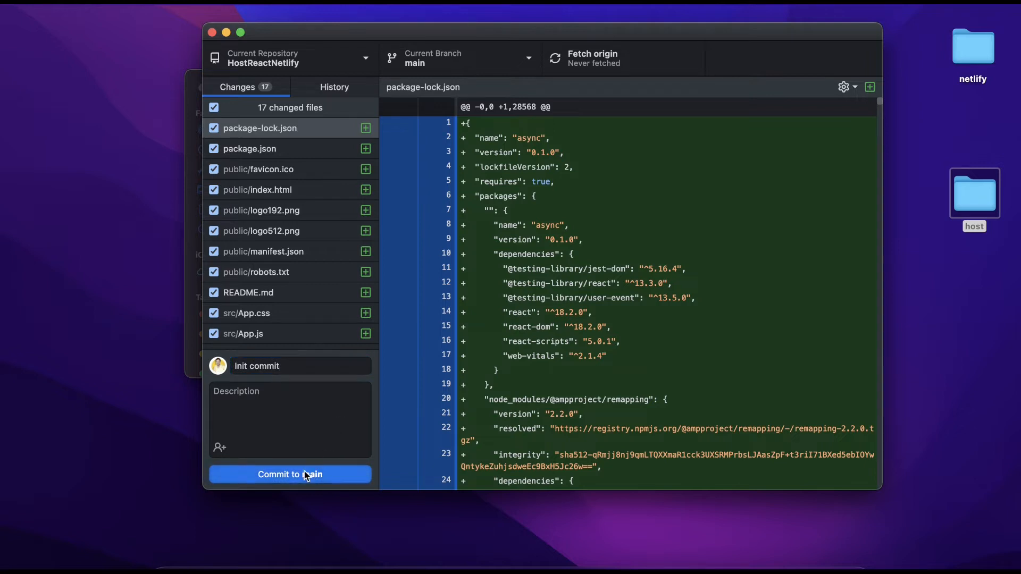
{"action": "left_click", "coordinate": [598, 76]}
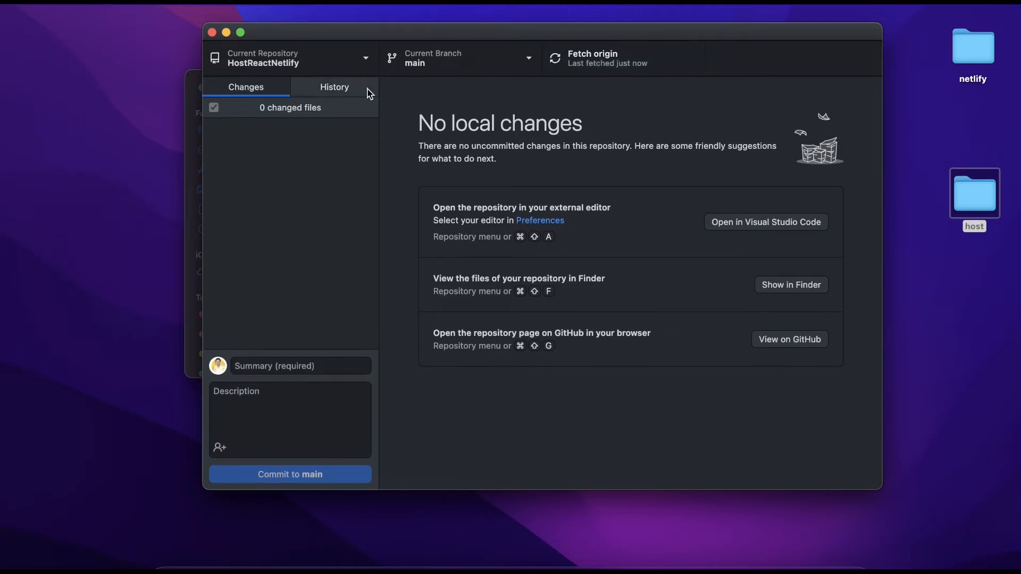
{"action": "left_click", "coordinate": [338, 68]}
{"action": "left_click", "coordinate": [346, 91]}
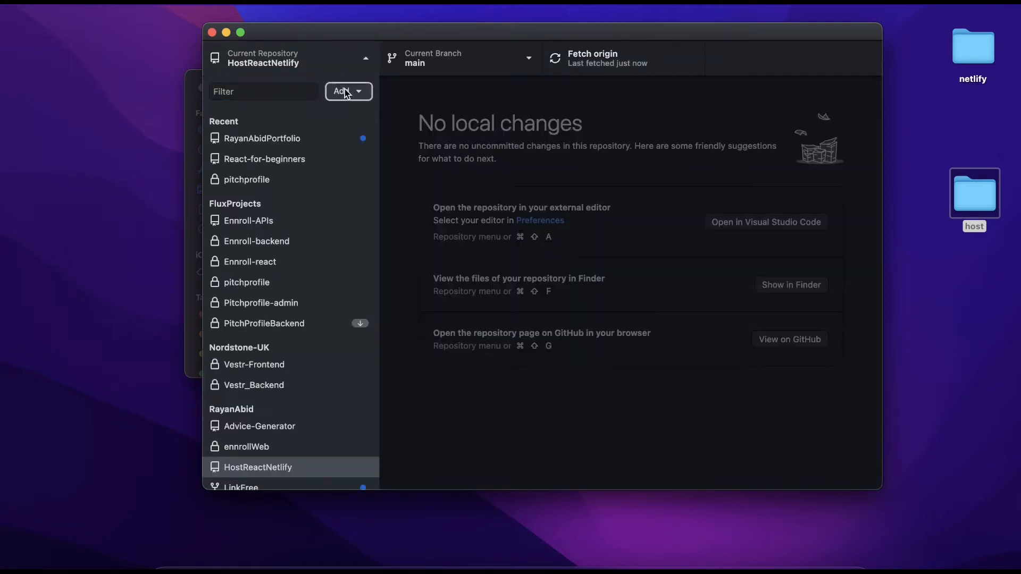
{"action": "left_click", "coordinate": [375, 117]}
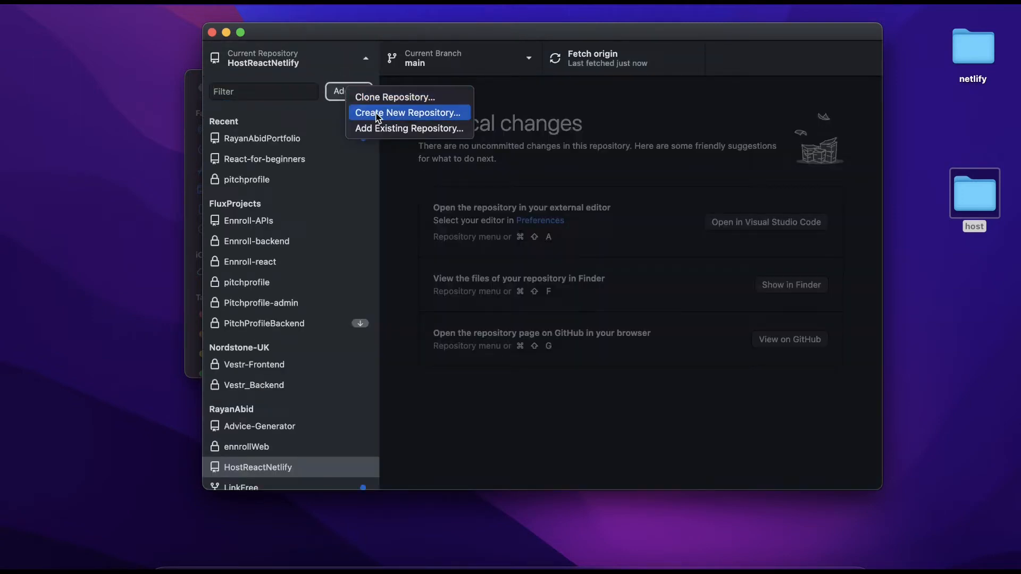
{"action": "left_click", "coordinate": [526, 101]}
{"action": "left_click", "coordinate": [526, 101]}
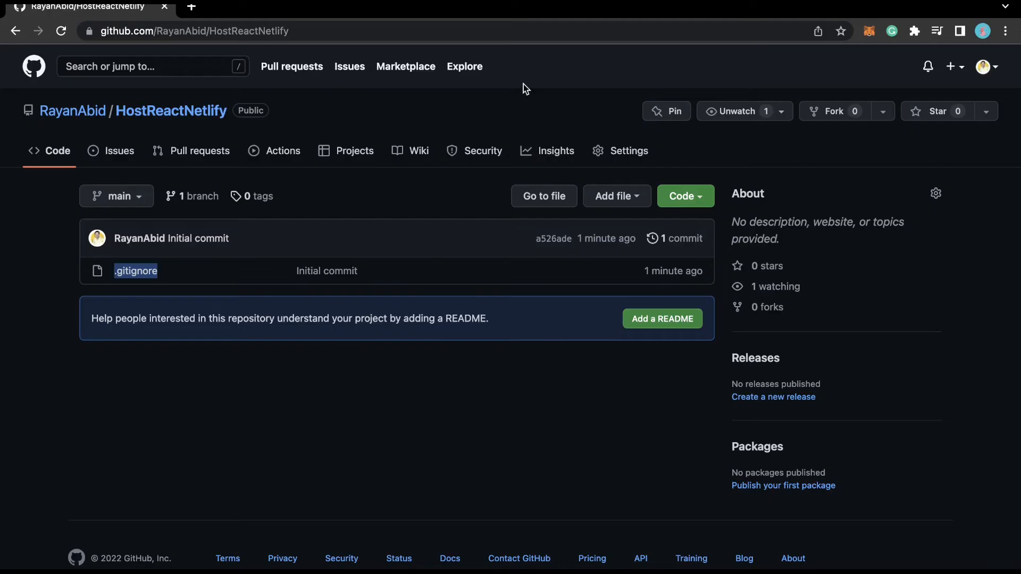
- Reload the HostReactNetlify page on GitHub and check the pushed files and the README preview
{"action": "key", "text": "super+r"}
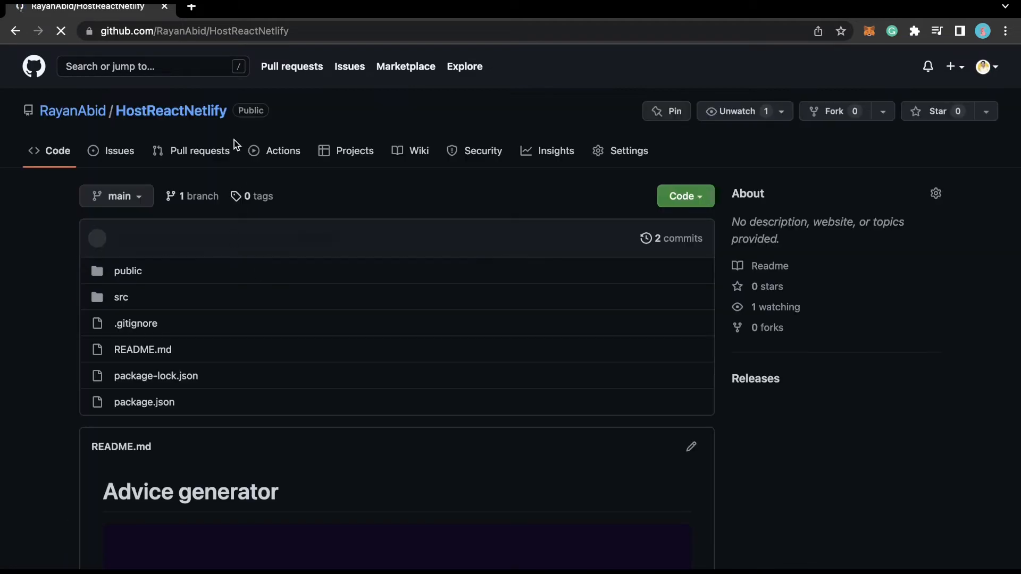
{"action": "scroll", "coordinate": [107, 387], "scroll_direction": "down", "scroll_amount": 6}
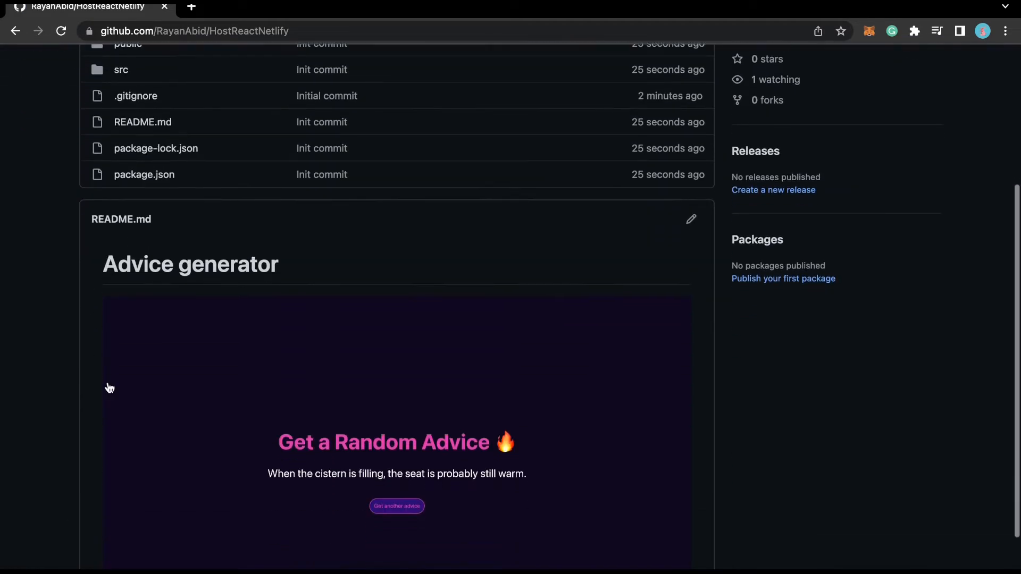
{"action": "scroll", "coordinate": [109, 387], "scroll_direction": "up", "scroll_amount": 6}
{"action": "scroll", "coordinate": [132, 287], "scroll_direction": "down", "scroll_amount": 6}
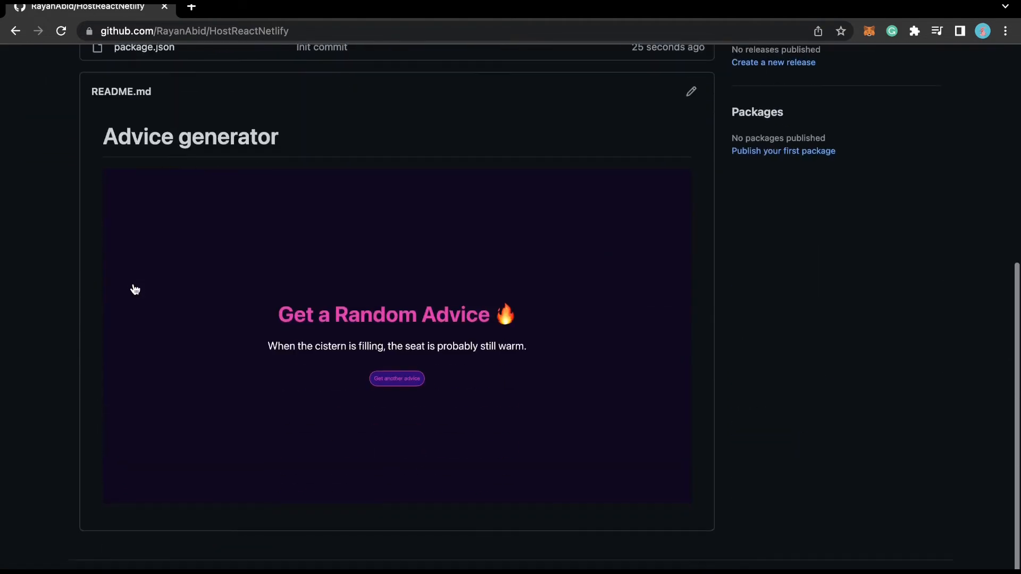
{"action": "scroll", "coordinate": [132, 292], "scroll_direction": "up", "scroll_amount": 6}
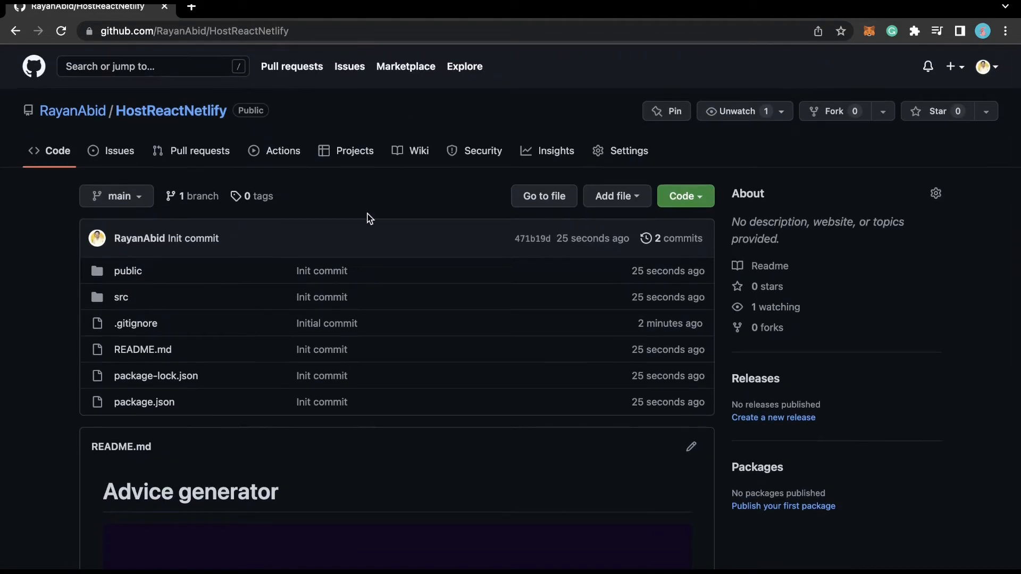
{"action": "left_click_drag", "start_coordinate": [241, 121], "coordinate": [112, 113]}
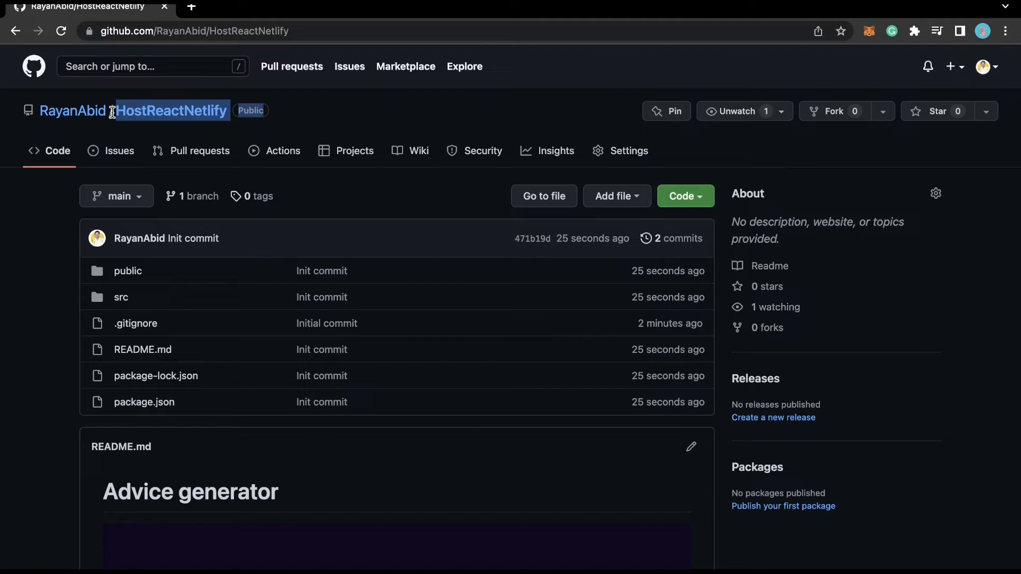
{"action": "left_click", "coordinate": [323, 120]}
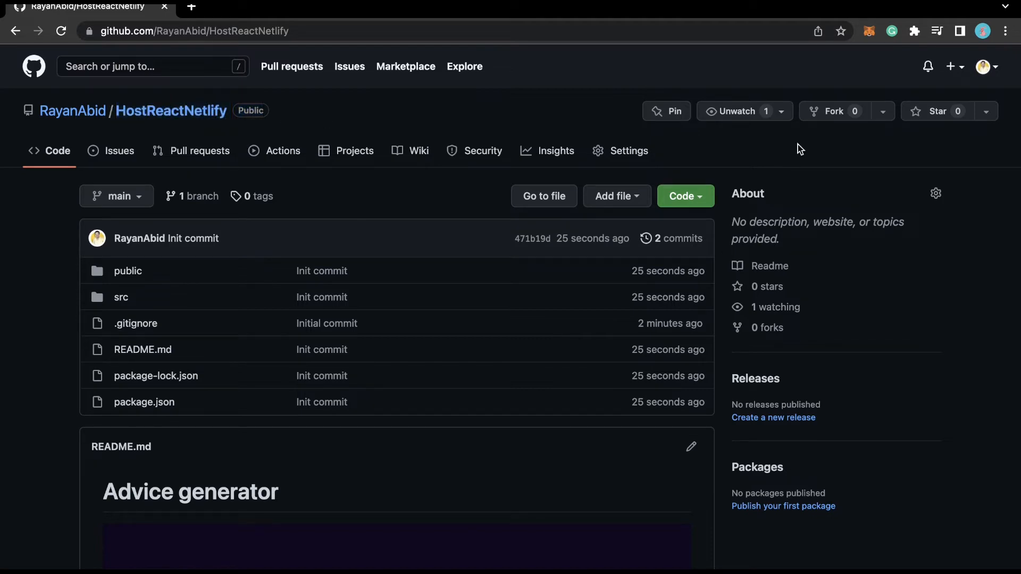
- Switch to Netlify and start adding a new site by importing an existing project, with GitHub as the Git provider
{"action": "key", "text": "ctrl+Right"}
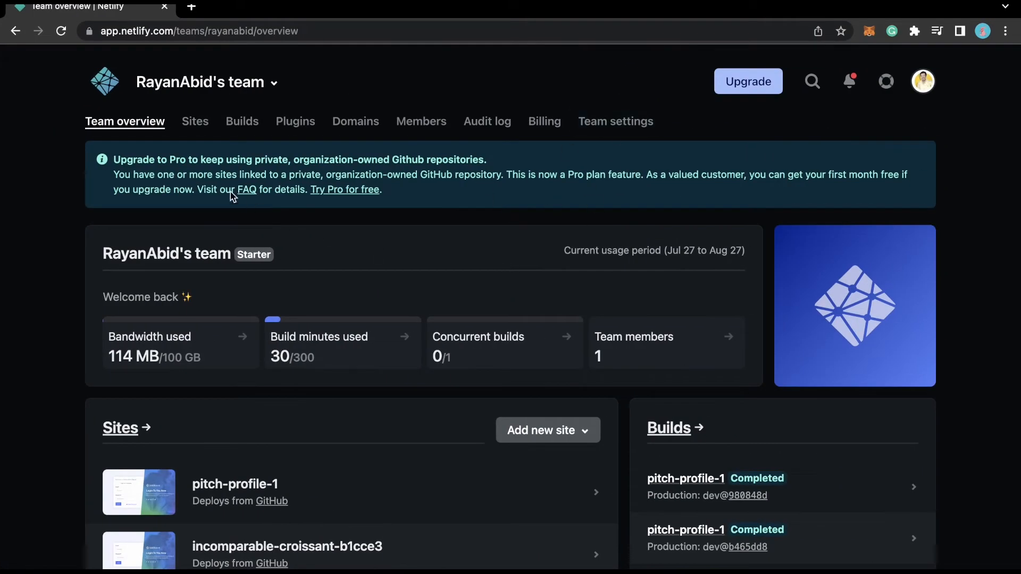
{"action": "left_click", "coordinate": [535, 435]}
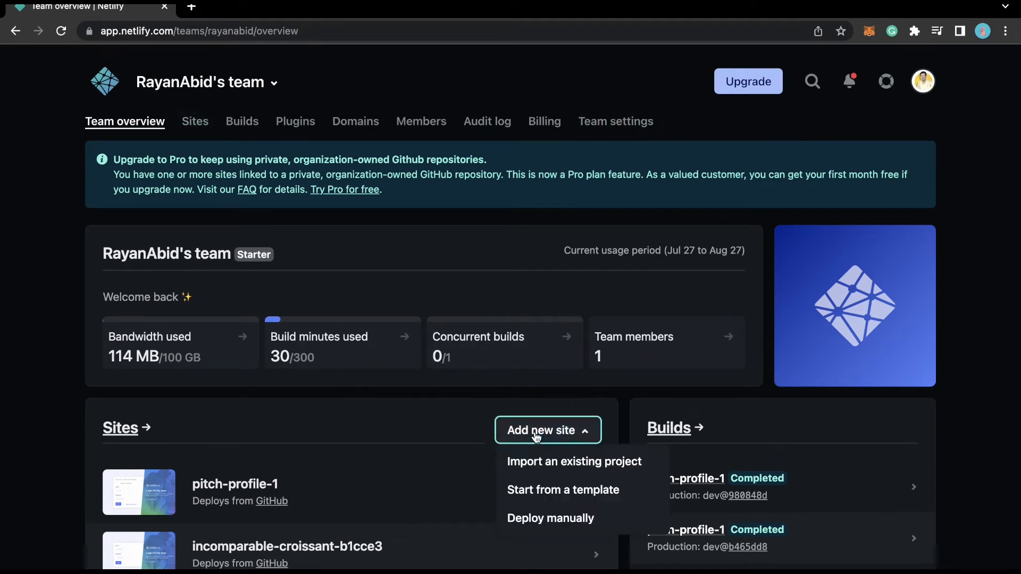
{"action": "left_click", "coordinate": [621, 461]}
{"action": "scroll", "coordinate": [308, 391], "scroll_direction": "down", "scroll_amount": 2}
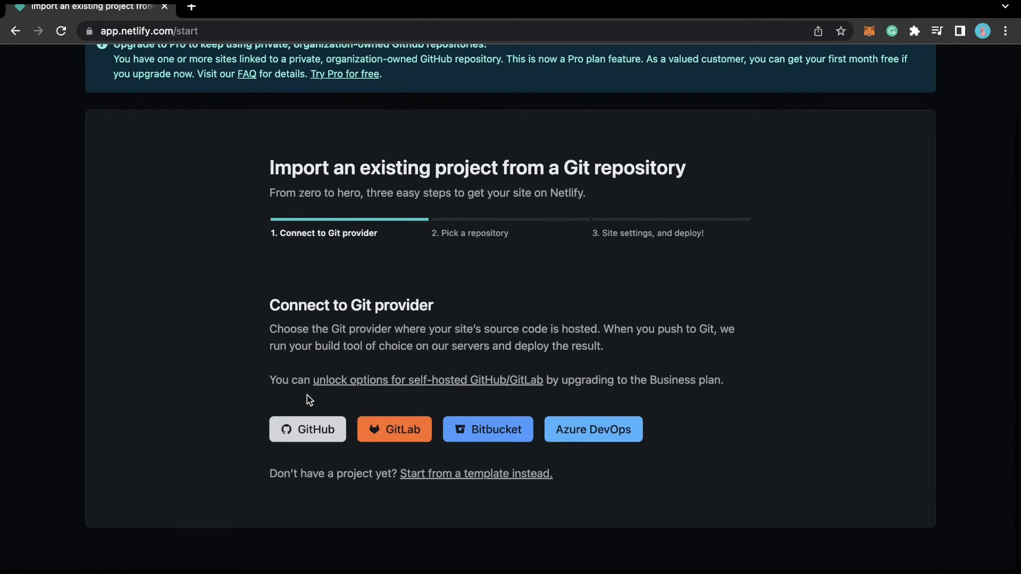
{"action": "left_click", "coordinate": [306, 435]}
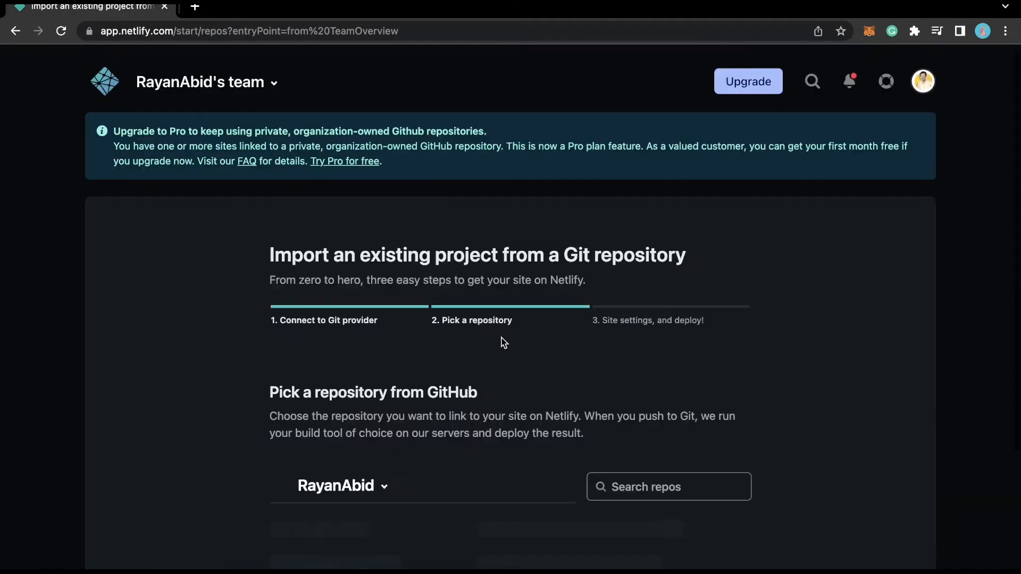
- Search the GitHub repositories for "netlify" and pick HostReactNetlify as the one to link to the site
{"action": "scroll", "coordinate": [464, 357], "scroll_direction": "down", "scroll_amount": 2}
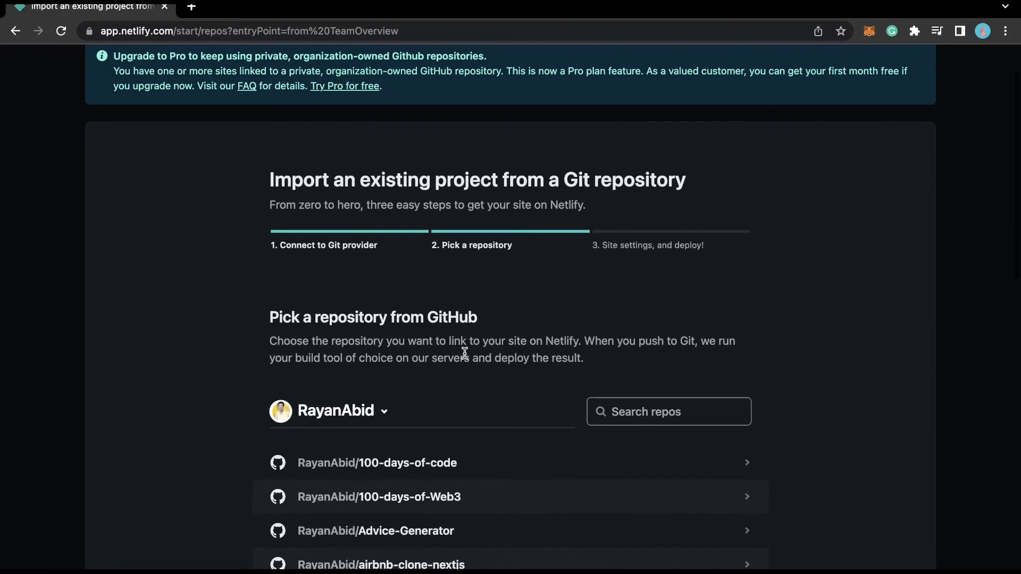
{"action": "scroll", "coordinate": [464, 352], "scroll_direction": "down", "scroll_amount": 1}
{"action": "scroll", "coordinate": [640, 314], "scroll_direction": "down", "scroll_amount": 2}
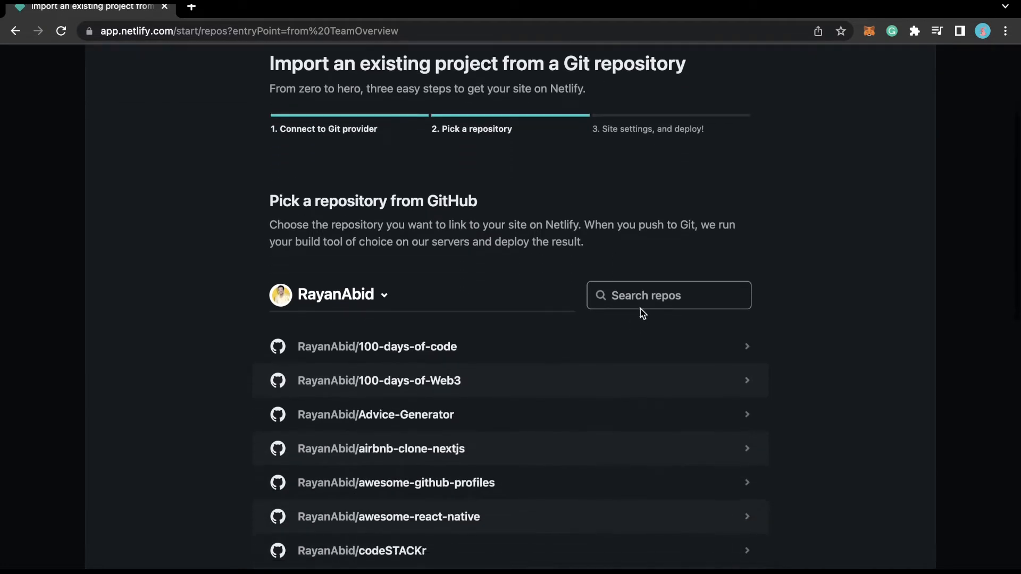
{"action": "left_click", "coordinate": [649, 292]}
{"action": "type", "text": "host"}
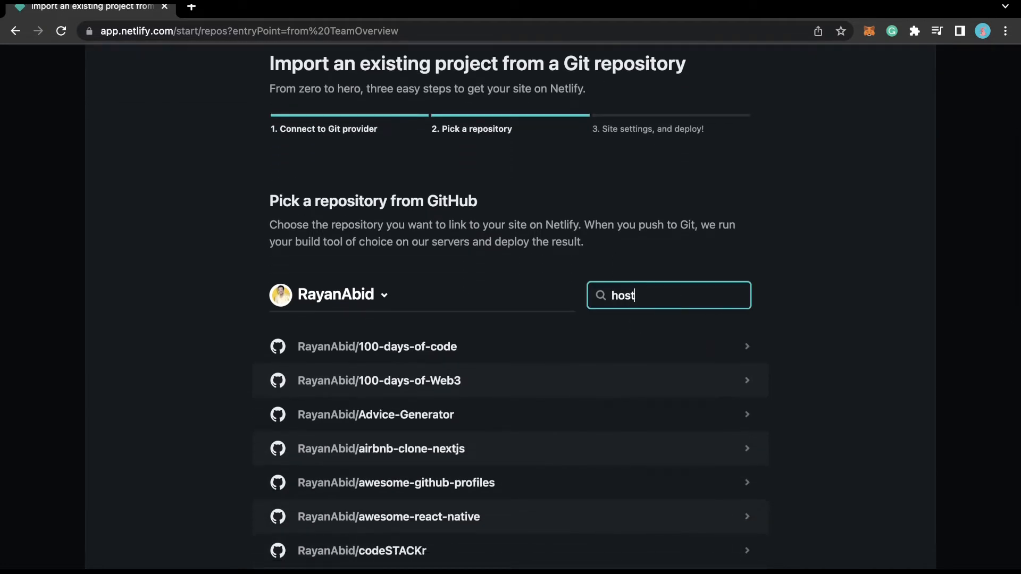
{"action": "type", "text": "s"}
{"action": "key", "text": "BackSpace"}
{"action": "key", "text": "BackSpace"}
{"action": "key", "text": "BackSpace"}
{"action": "type", "text": "netlify"}
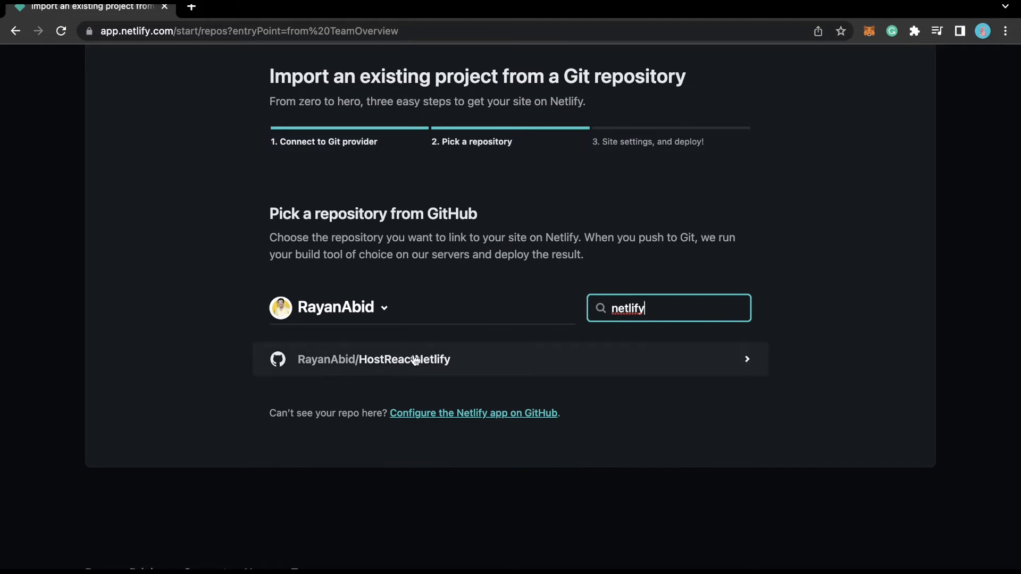
{"action": "left_click", "coordinate": [416, 361]}
- Review the basic build settings and compare the branch to deploy with the branches listed in the GitHub repository
{"action": "scroll", "coordinate": [449, 380], "scroll_direction": "down", "scroll_amount": 3}
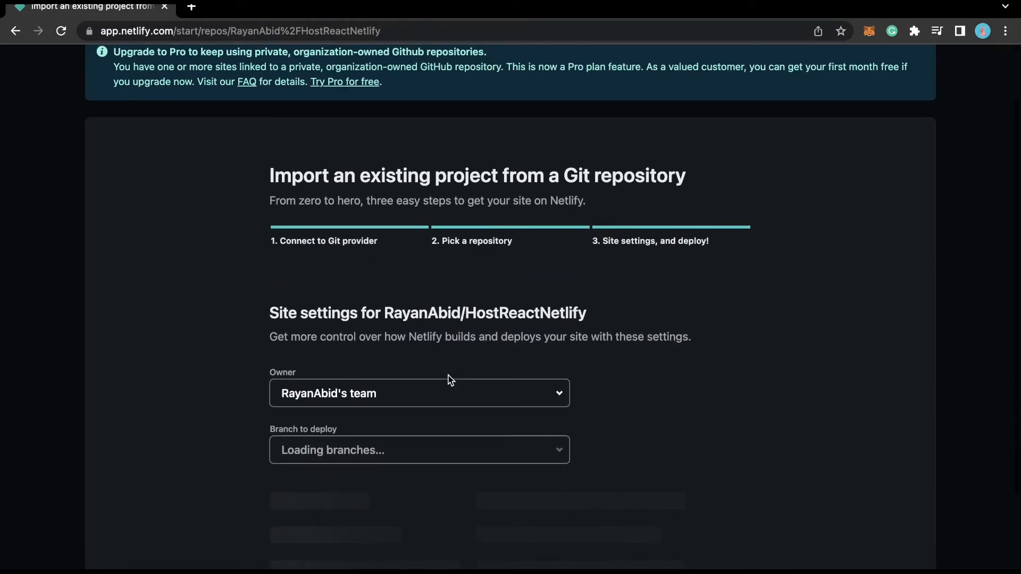
{"action": "scroll", "coordinate": [368, 343], "scroll_direction": "down", "scroll_amount": 2}
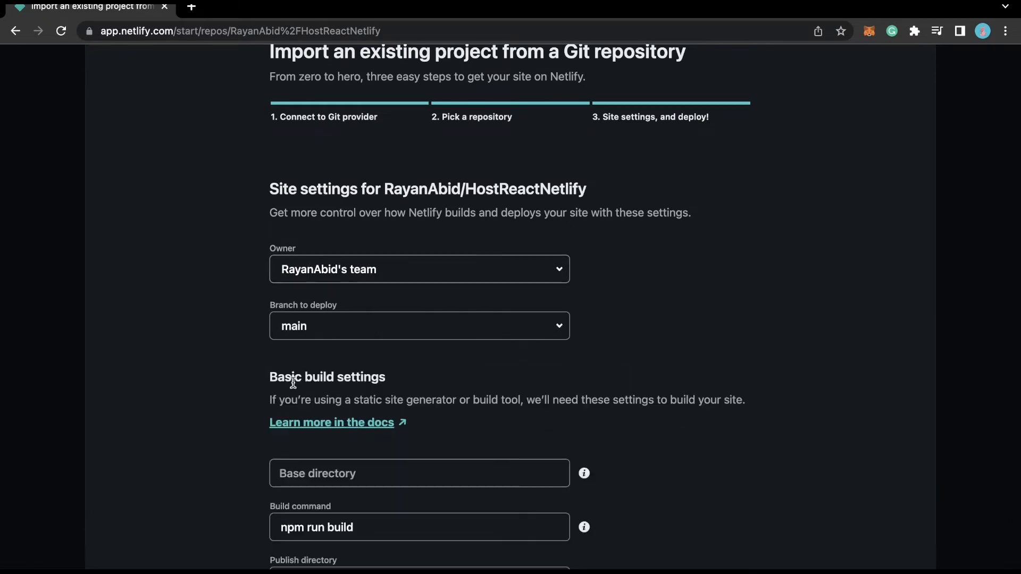
{"action": "scroll", "coordinate": [346, 221], "scroll_direction": "down", "scroll_amount": 3}
{"action": "scroll", "coordinate": [323, 308], "scroll_direction": "down", "scroll_amount": 1}
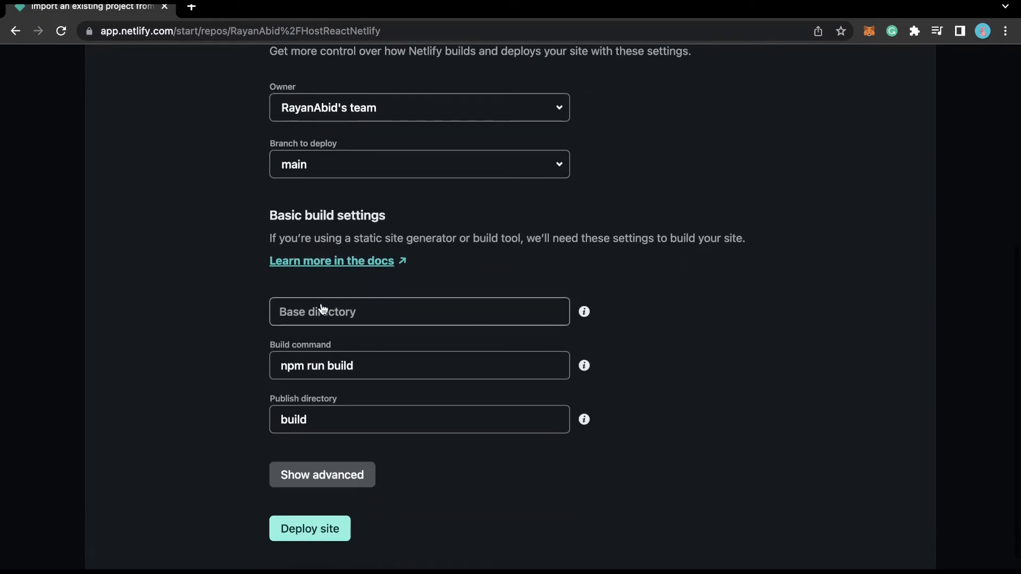
{"action": "left_click", "coordinate": [317, 176]}
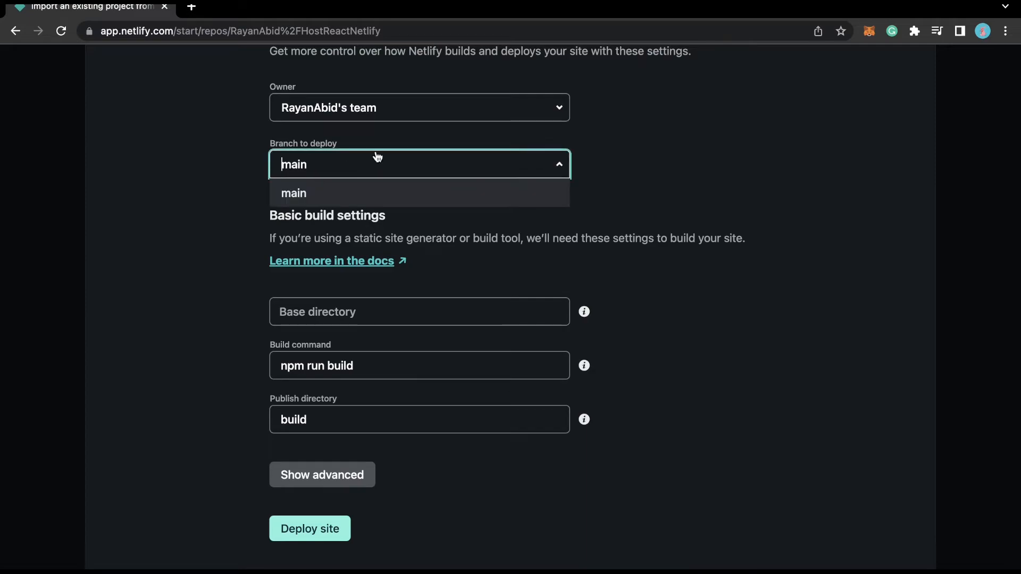
{"action": "key", "text": "ctrl+Left"}
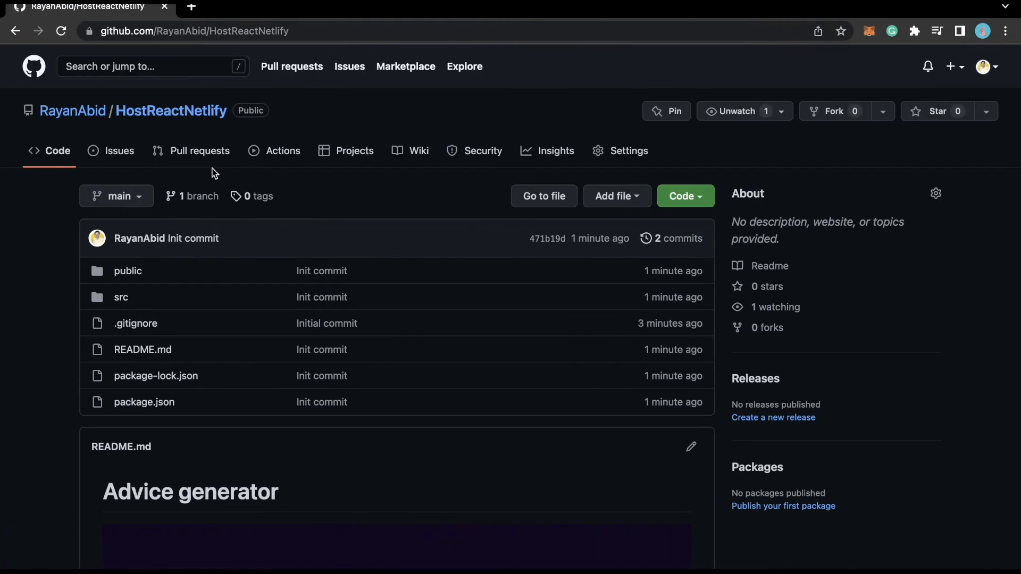
{"action": "left_click", "coordinate": [112, 195]}
{"action": "key", "text": "ctrl+Right"}
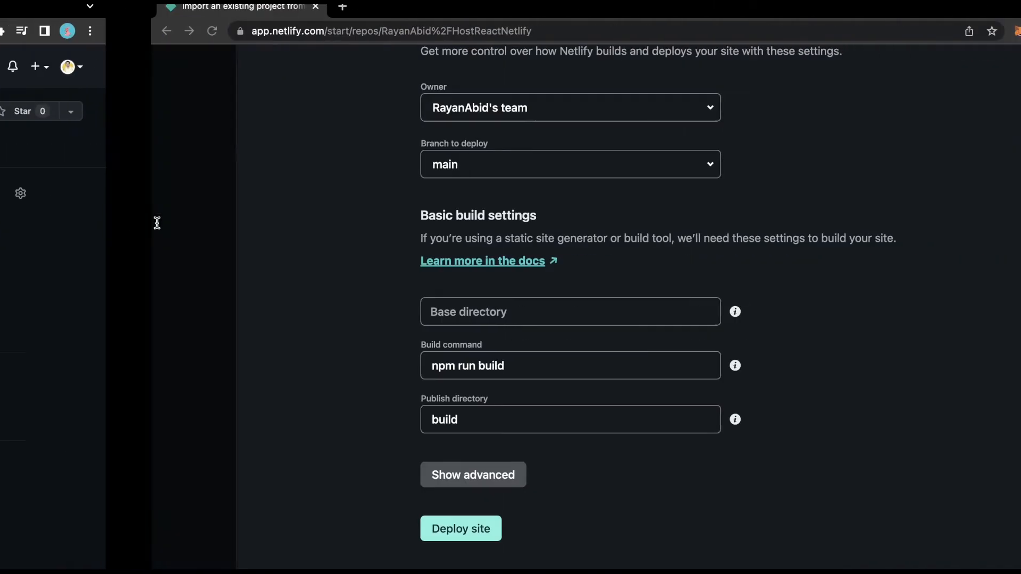
{"action": "key", "text": "ctrl+Left"}
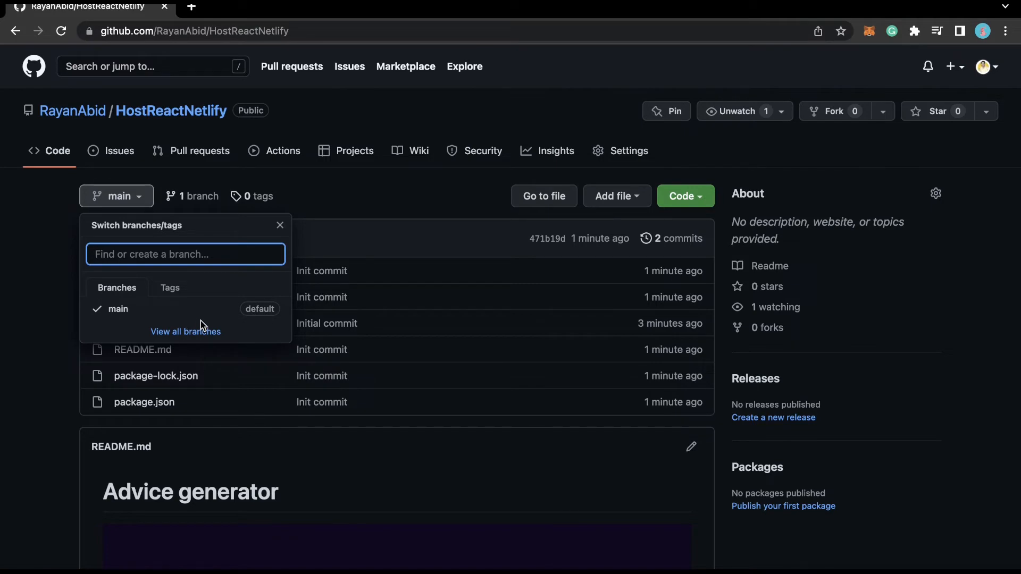
{"action": "key", "text": "ctrl+Right"}
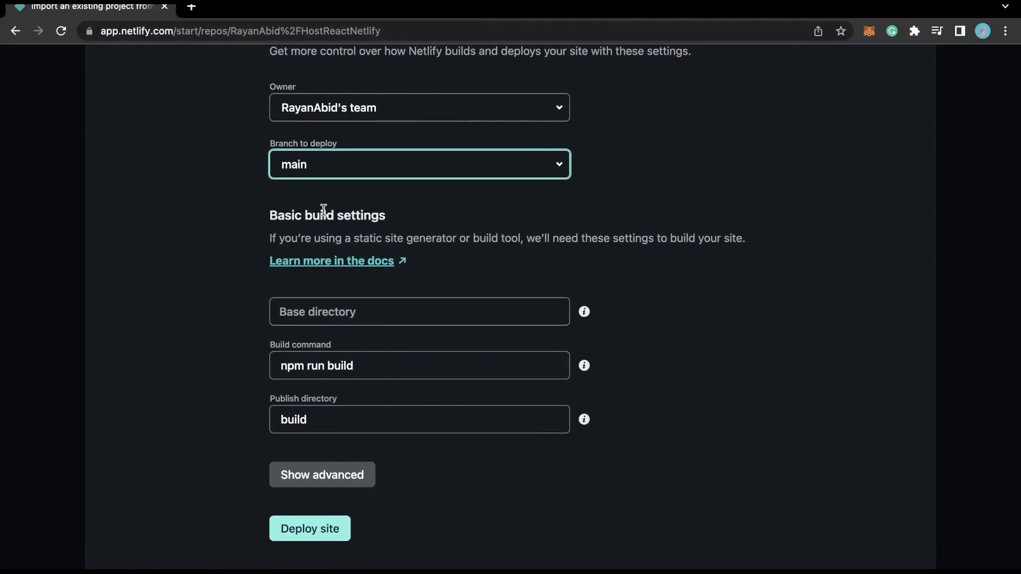
- Show the advanced build settings for the HostReactNetlify site and review them
{"action": "scroll", "coordinate": [404, 193], "scroll_direction": "down", "scroll_amount": 2}
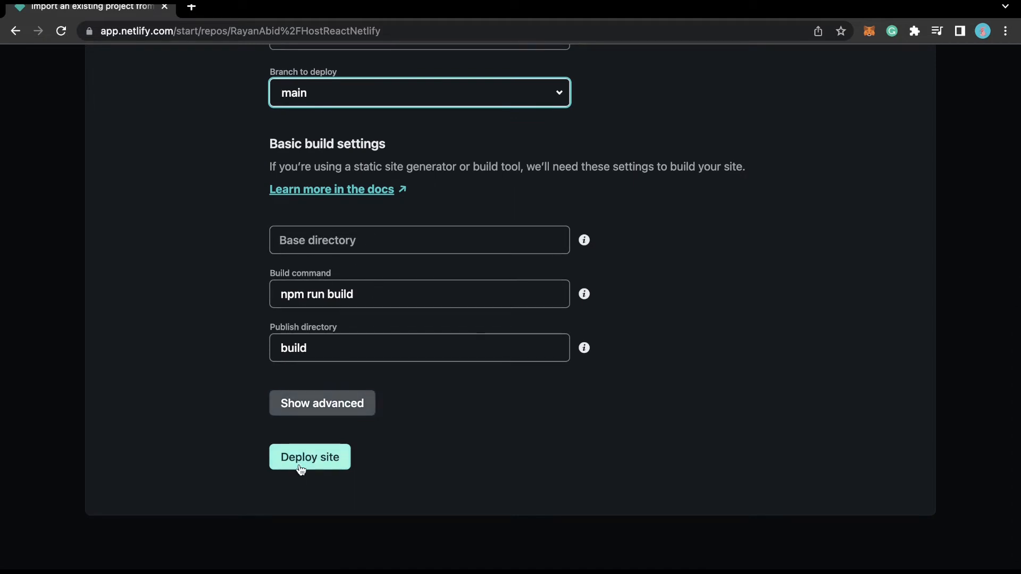
{"action": "left_click", "coordinate": [316, 412]}
{"action": "scroll", "coordinate": [335, 402], "scroll_direction": "down", "scroll_amount": 4}
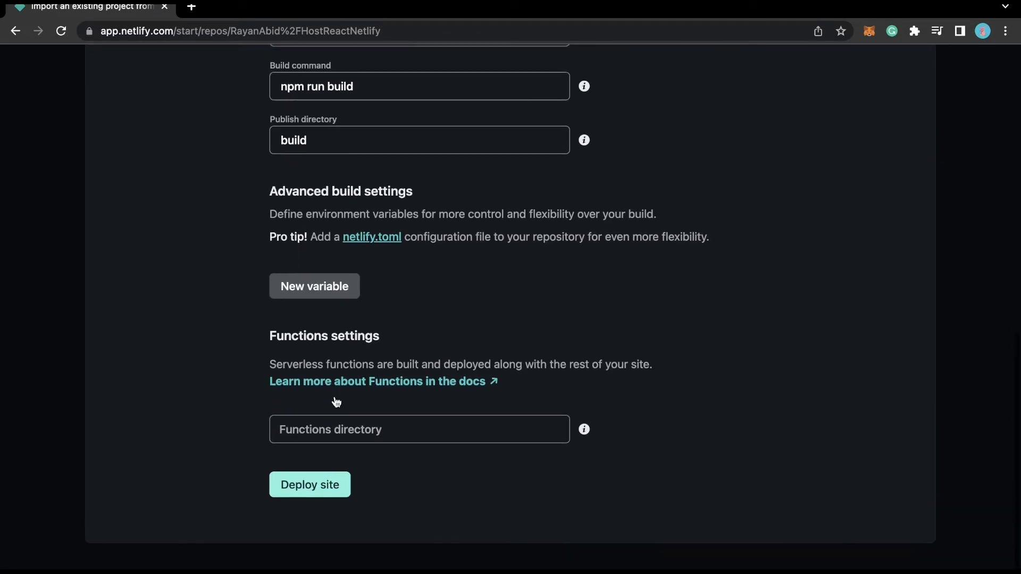
{"action": "scroll", "coordinate": [336, 401], "scroll_direction": "up", "scroll_amount": 3}
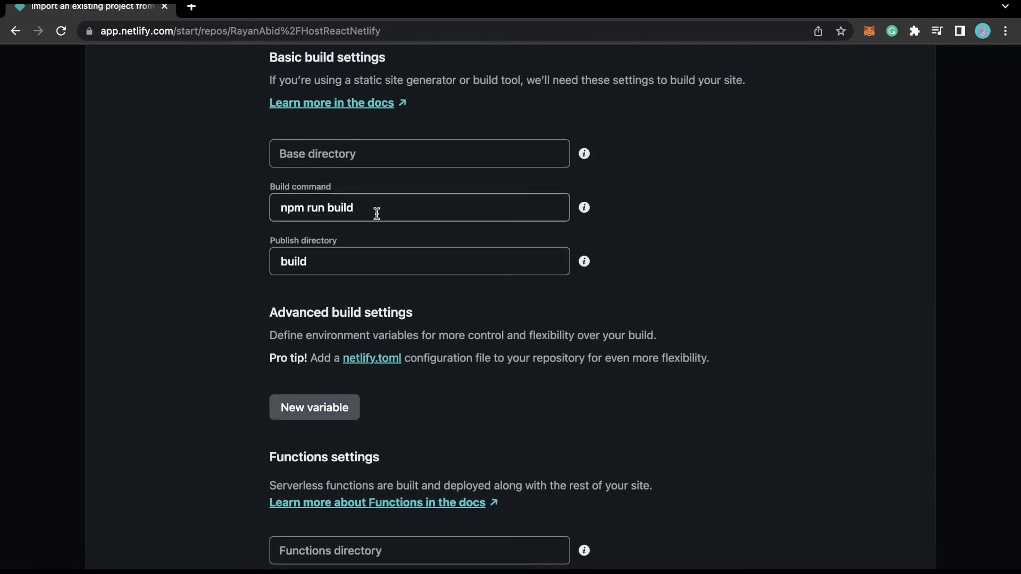
- Add a build environment variable with the key CI and the value false, and unmask the value
{"action": "left_click", "coordinate": [349, 413]}
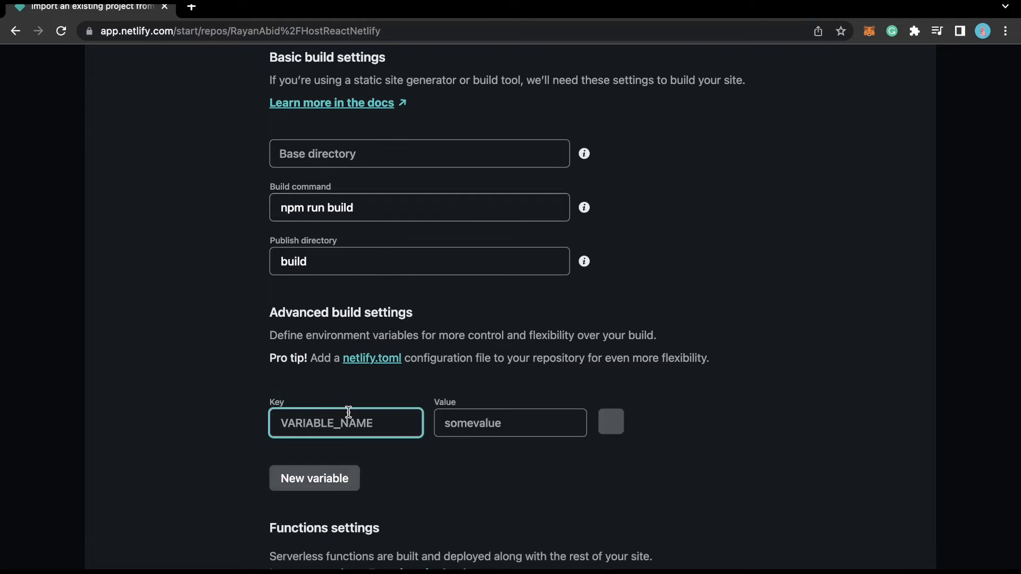
{"action": "type", "text": "CI"}
{"action": "key", "text": "Tab"}
{"action": "type", "text": "fals"}
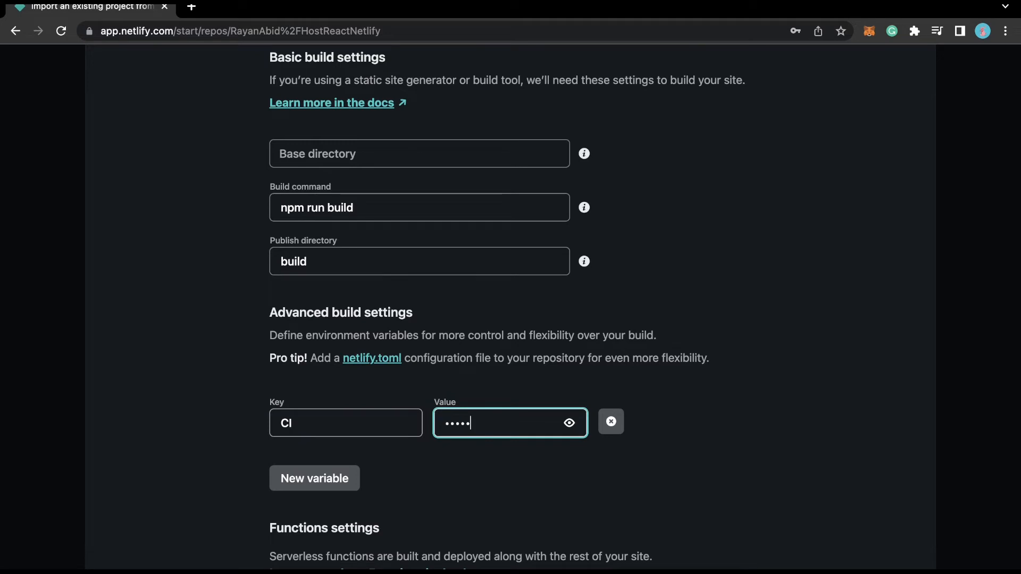
{"action": "type", "text": "e"}
{"action": "left_click", "coordinate": [569, 424]}
{"action": "scroll", "coordinate": [351, 408], "scroll_direction": "down", "scroll_amount": 1}
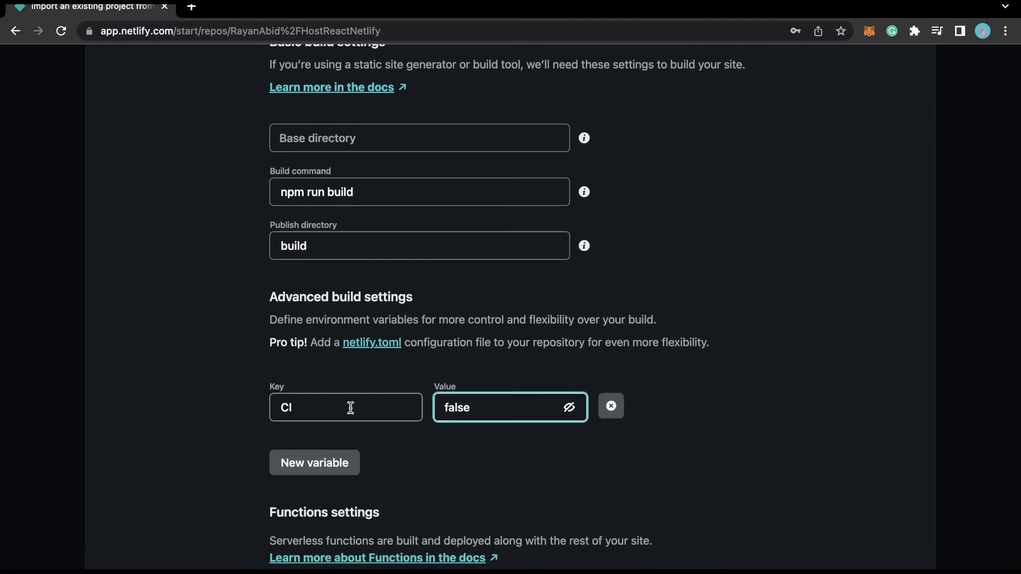
- Deploy the HostReactNetlify site with the configured build settings and the CI variable
{"action": "left_click_drag", "start_coordinate": [335, 404], "coordinate": [273, 402]}
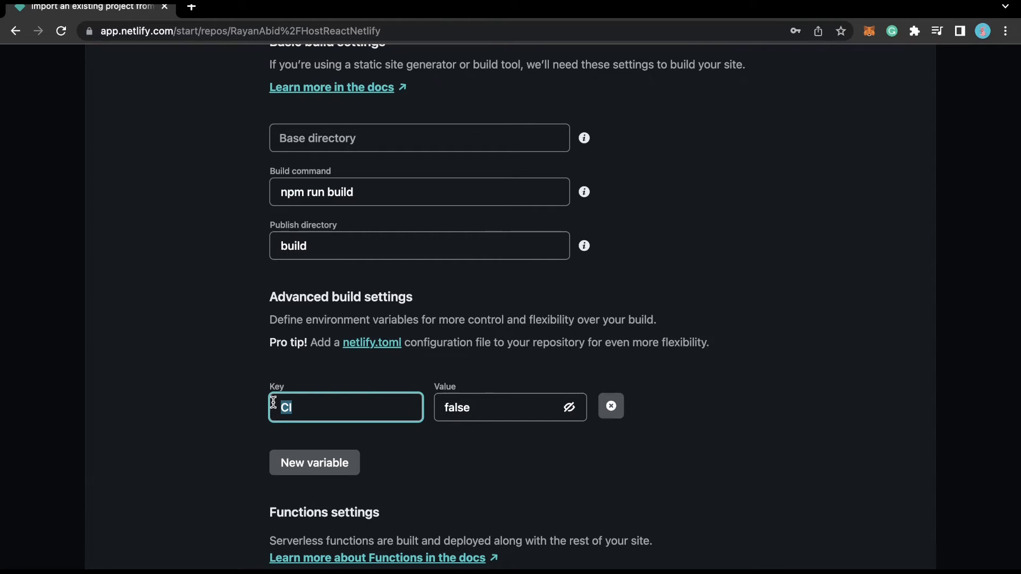
{"action": "left_click", "coordinate": [314, 406]}
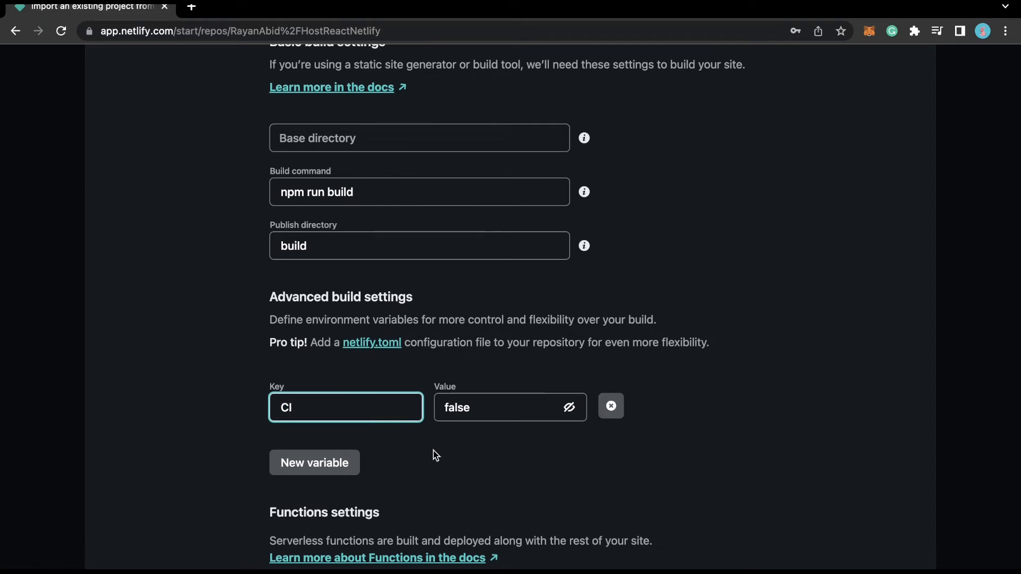
{"action": "scroll", "coordinate": [436, 456], "scroll_direction": "down", "scroll_amount": 3}
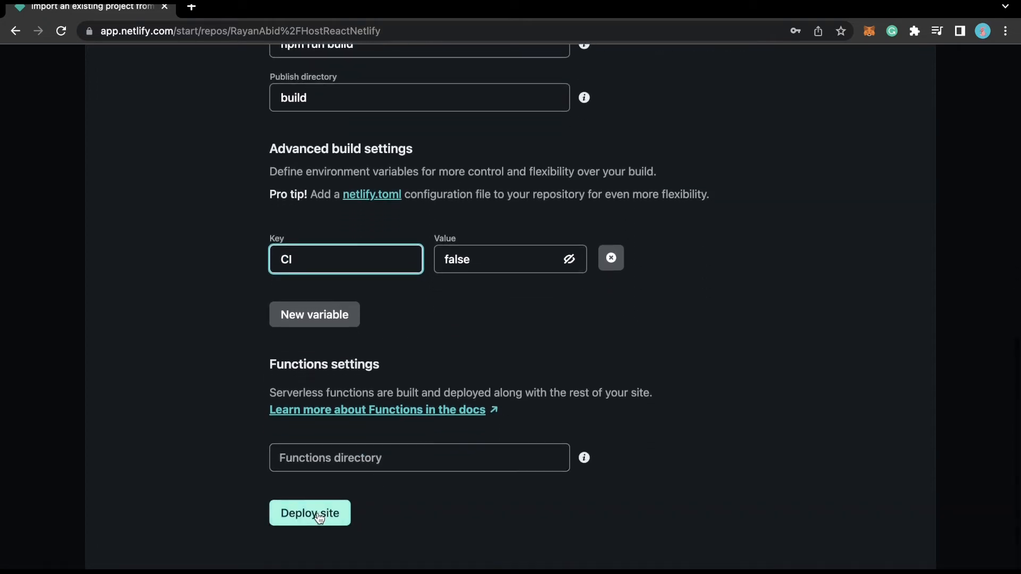
{"action": "left_click", "coordinate": [318, 515]}
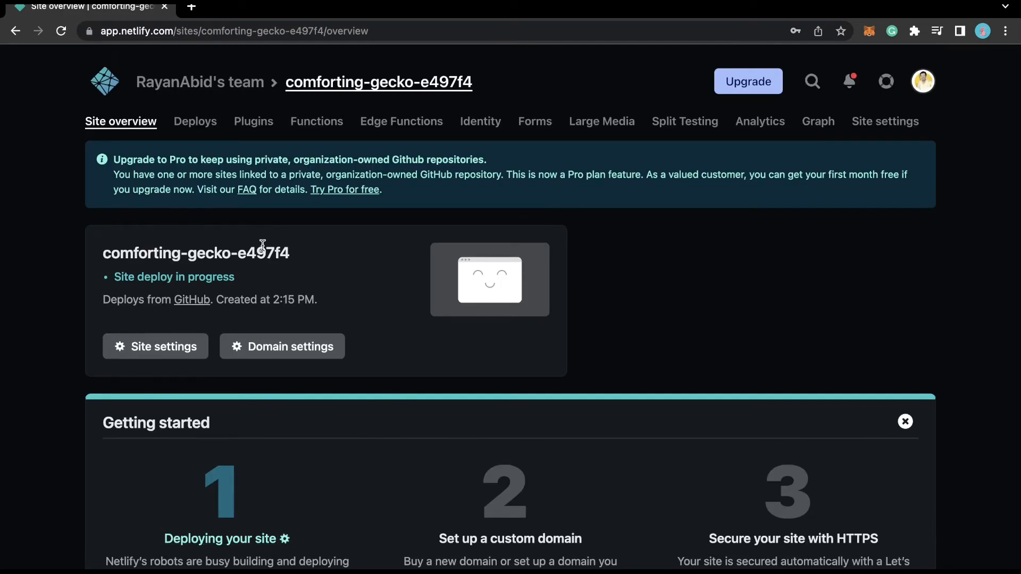
- Open the main branch's production deploy from the site overview and follow its deploy log to the build completion
{"action": "scroll", "coordinate": [286, 298], "scroll_direction": "down", "scroll_amount": 2}
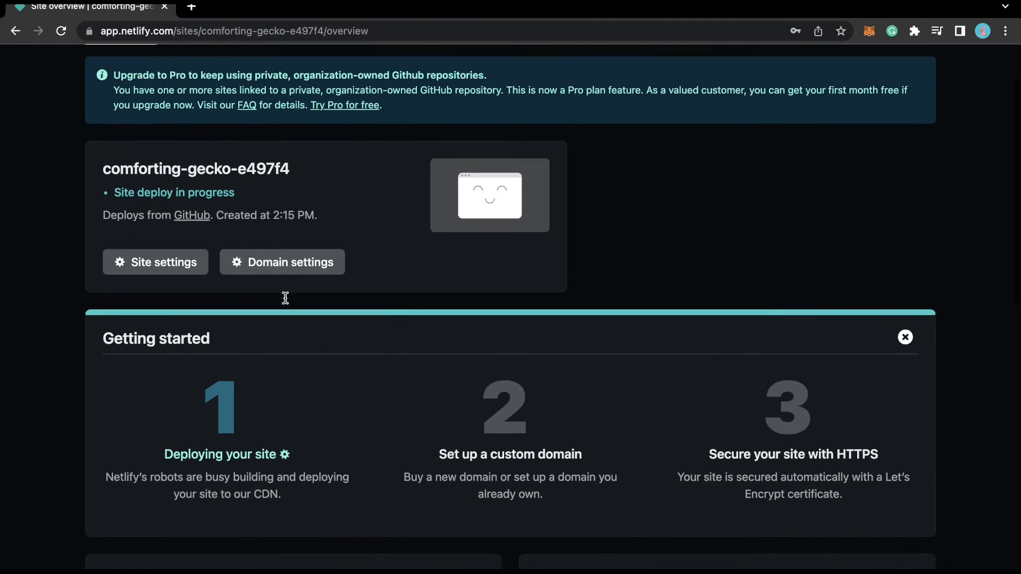
{"action": "scroll", "coordinate": [286, 298], "scroll_direction": "down", "scroll_amount": 6}
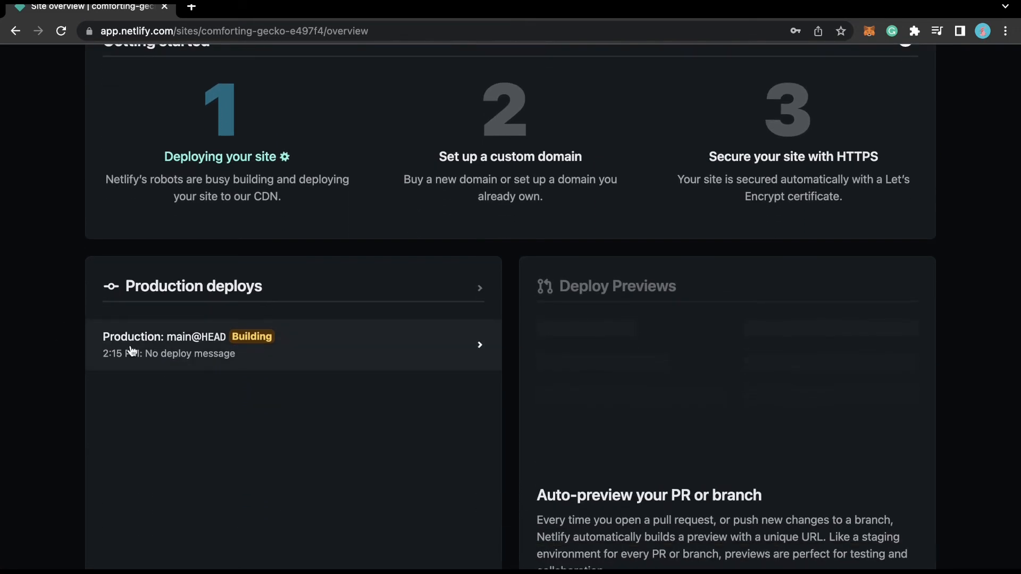
{"action": "left_click", "coordinate": [317, 347]}
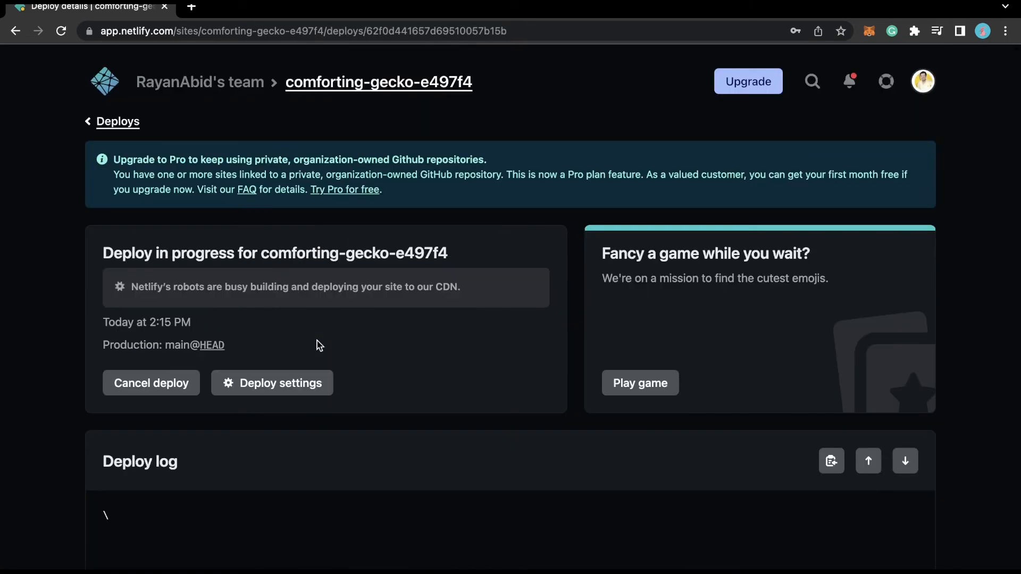
{"action": "scroll", "coordinate": [310, 460], "scroll_direction": "down", "scroll_amount": 3}
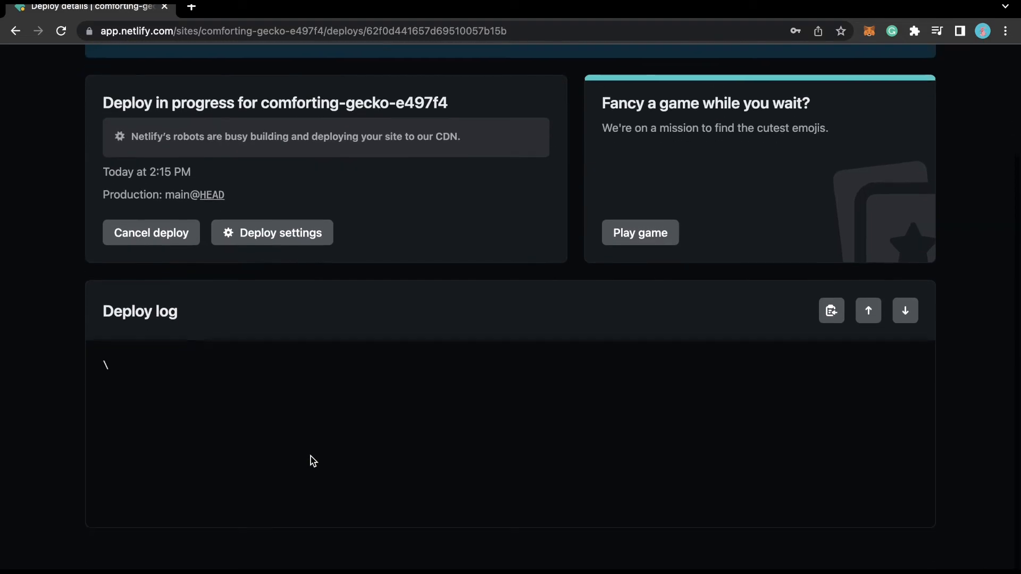
{"action": "scroll", "coordinate": [311, 460], "scroll_direction": "down", "scroll_amount": 5}
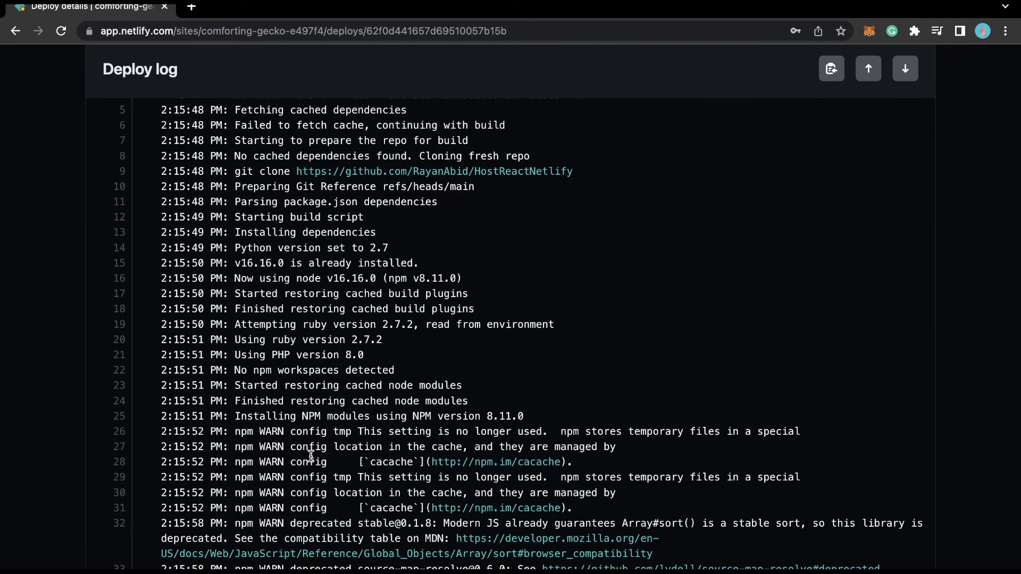
{"action": "scroll", "coordinate": [311, 457], "scroll_direction": "down", "scroll_amount": 15}
{"action": "scroll", "coordinate": [337, 385], "scroll_direction": "down", "scroll_amount": 3}
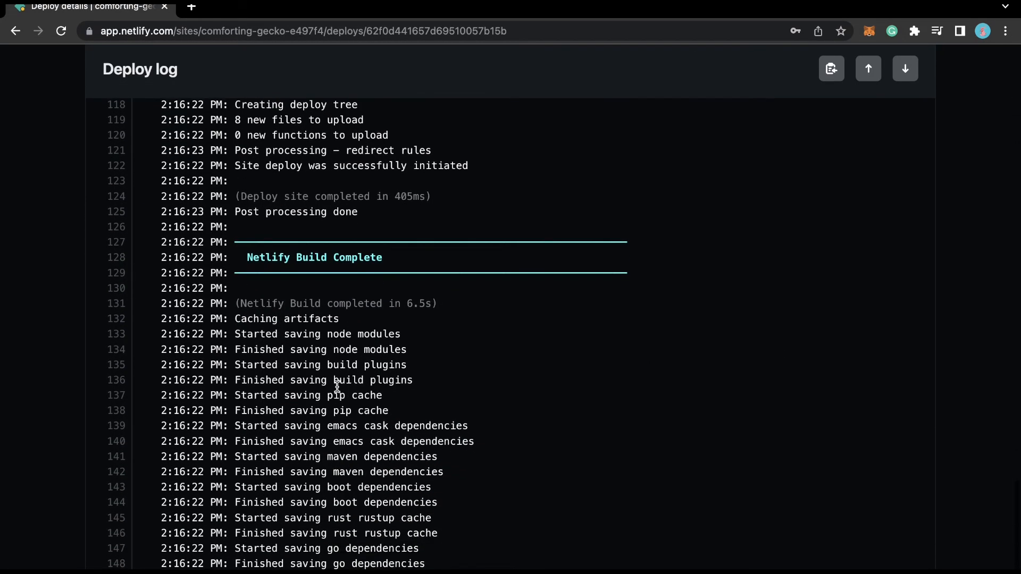
- Read the rest of the deploy log to its last line and return to the deploy's header details
{"action": "scroll", "coordinate": [337, 385], "scroll_direction": "down", "scroll_amount": 1}
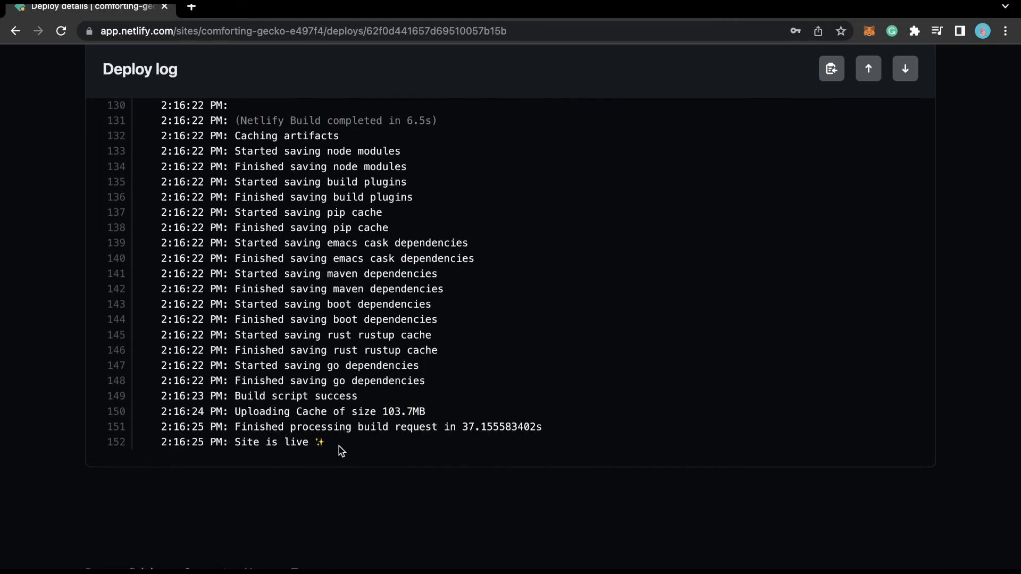
{"action": "scroll", "coordinate": [341, 451], "scroll_direction": "up", "scroll_amount": 1}
{"action": "scroll", "coordinate": [341, 451], "scroll_direction": "up", "scroll_amount": 20}
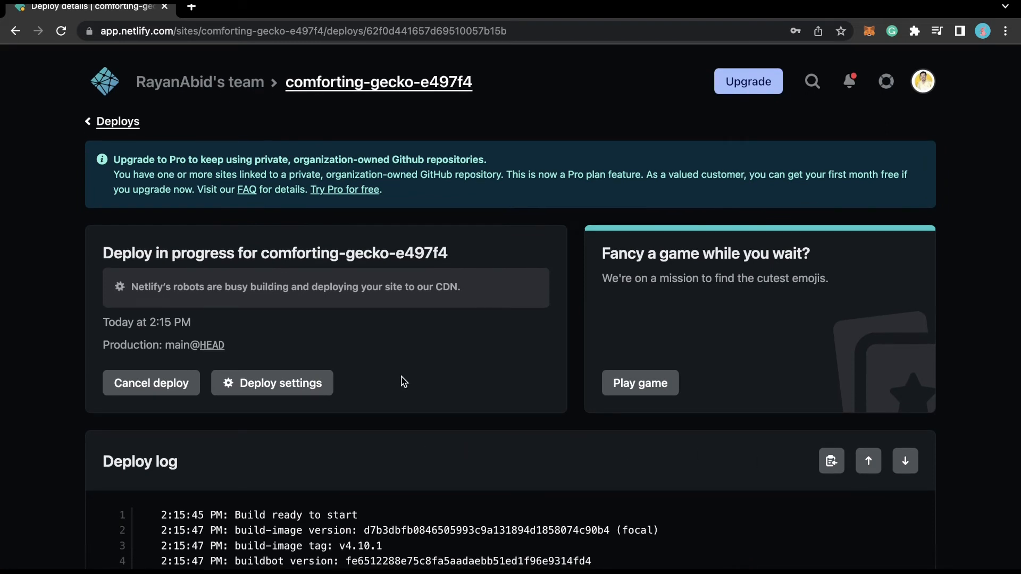
- Reopen the main branch's production deploy from the site's deploys list and review its deploy summary
{"action": "left_click", "coordinate": [119, 121]}
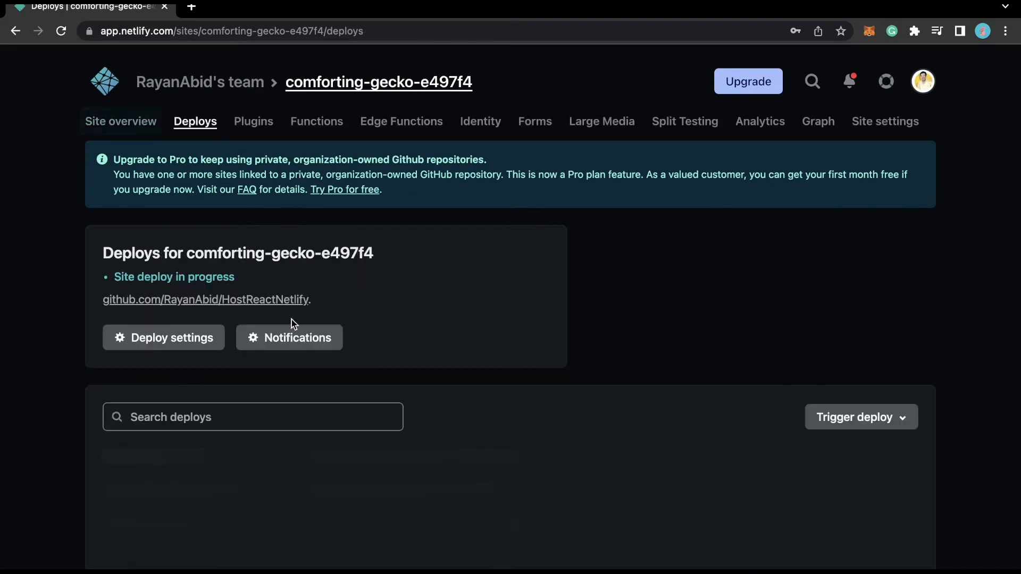
{"action": "scroll", "coordinate": [266, 495], "scroll_direction": "down", "scroll_amount": 1}
{"action": "left_click", "coordinate": [441, 439]}
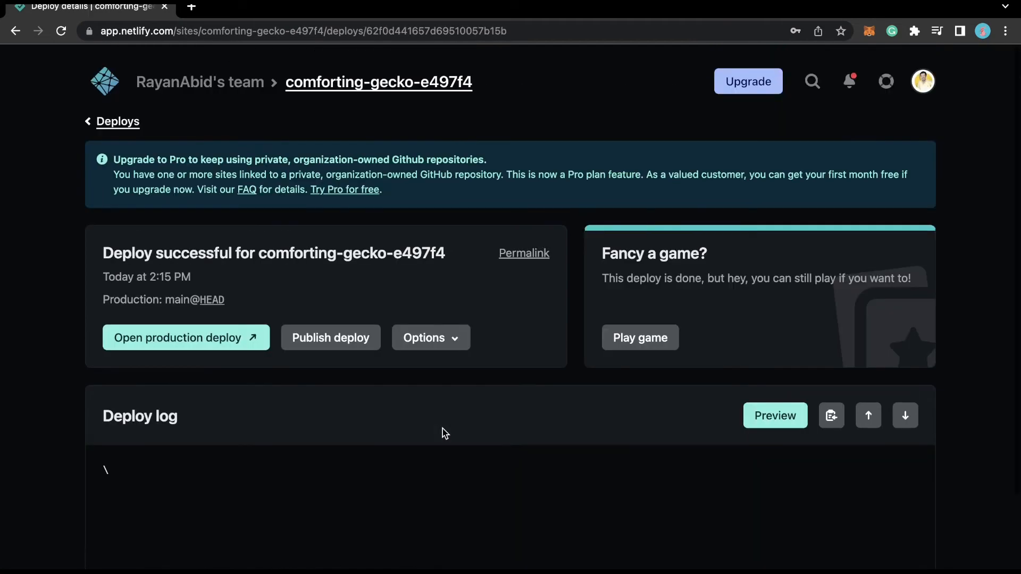
{"action": "scroll", "coordinate": [699, 435], "scroll_direction": "down", "scroll_amount": 4}
{"action": "scroll", "coordinate": [698, 432], "scroll_direction": "down", "scroll_amount": 3}
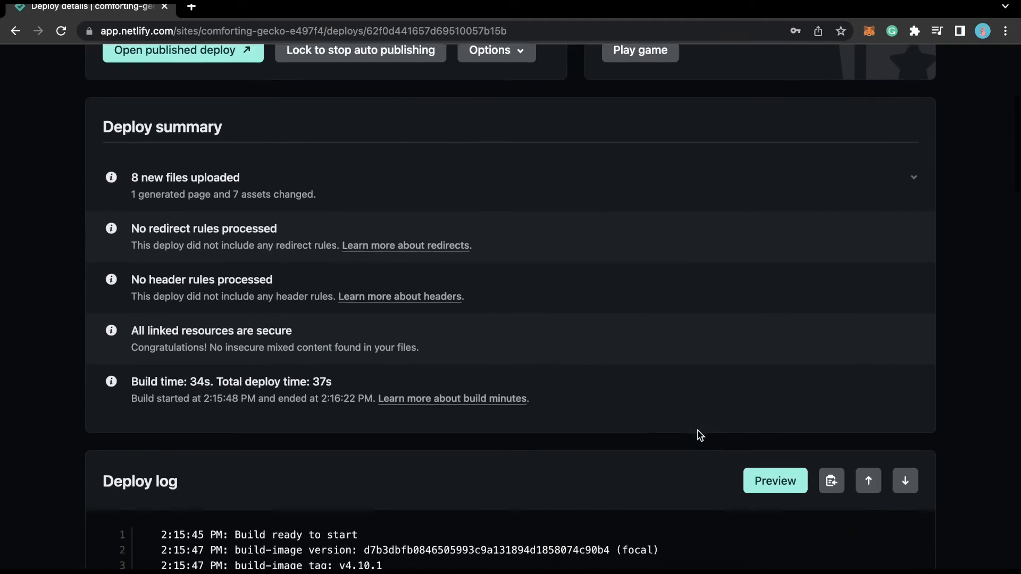
- Preview the deployed React app, highlight the displayed advice text and request another advice
{"action": "left_click", "coordinate": [755, 432]}
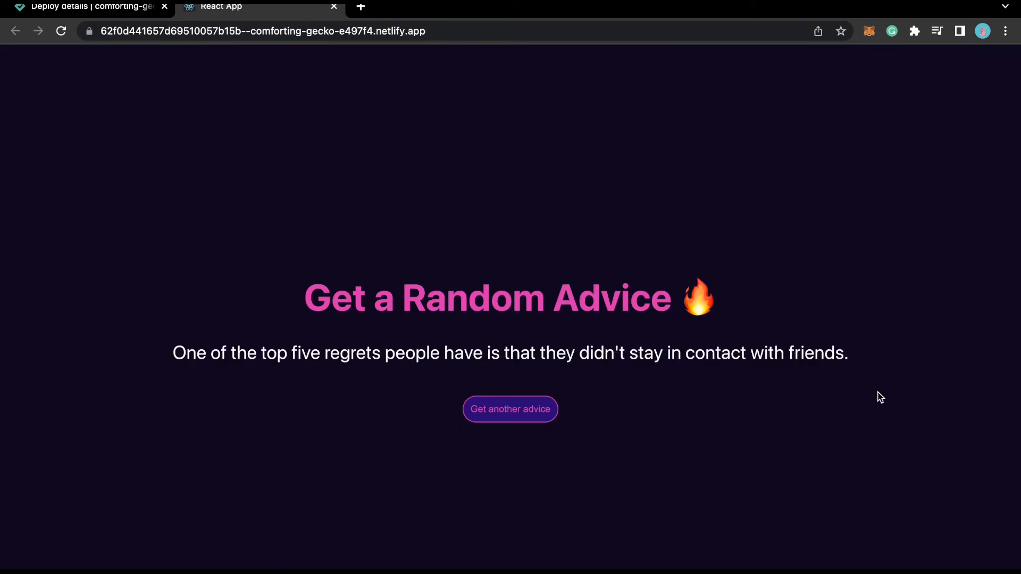
{"action": "left_click_drag", "start_coordinate": [876, 365], "coordinate": [263, 308]}
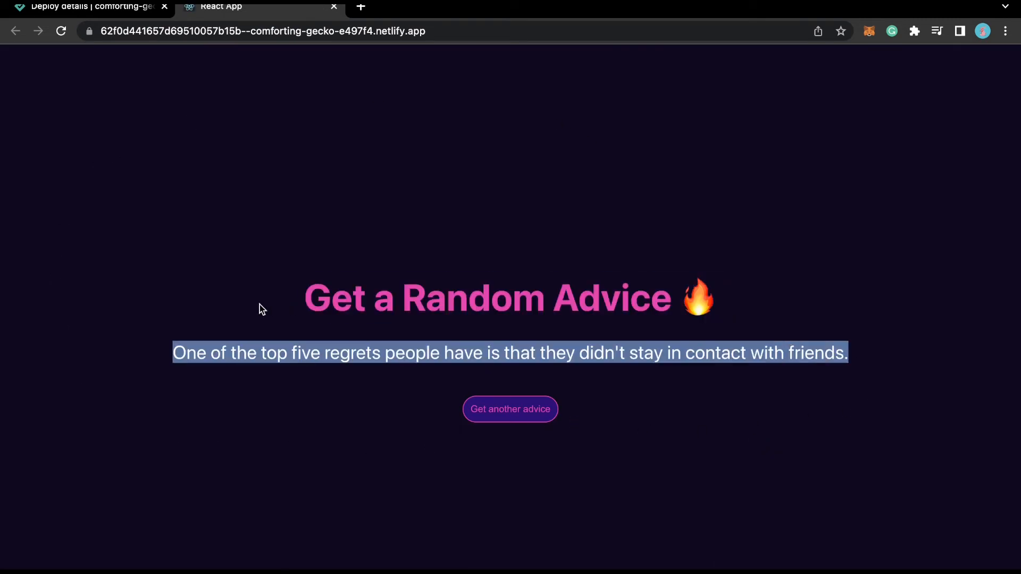
{"action": "left_click", "coordinate": [502, 413]}
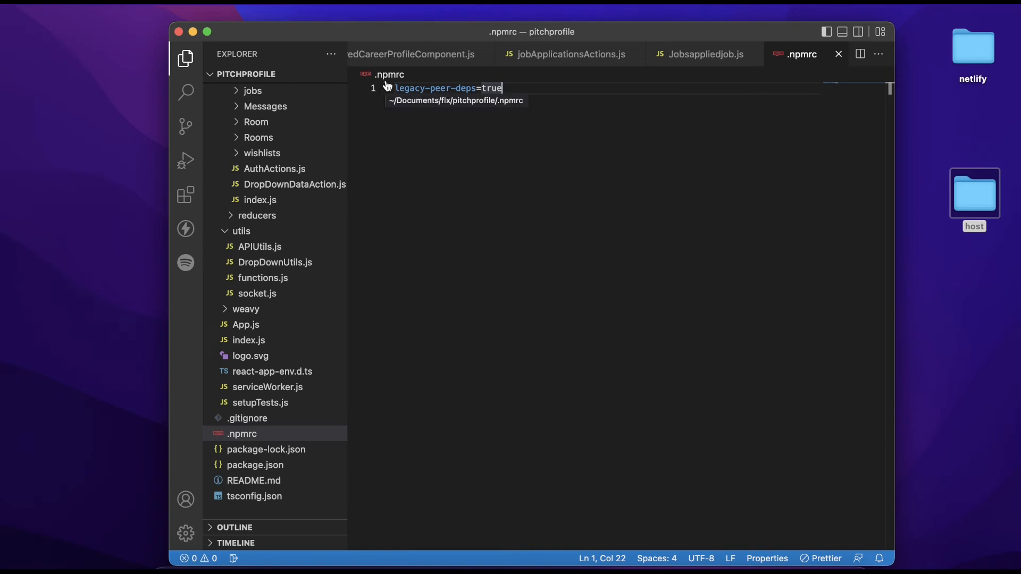
- Highlight the legacy-peer-deps=true line in the pitchprofile project's .npmrc file in Visual Studio Code
{"action": "key", "text": "shift+Home"}
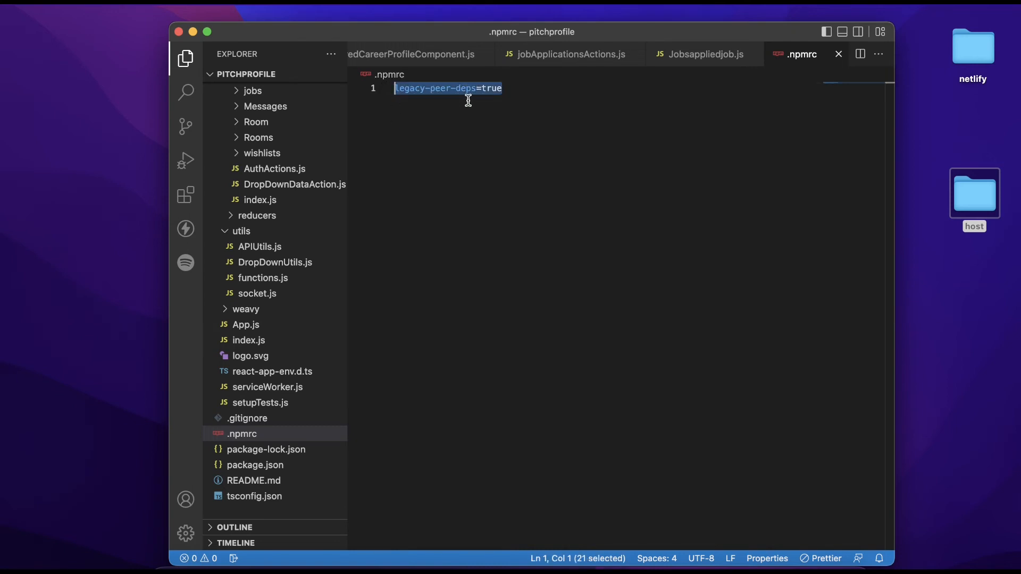
{"action": "left_click", "coordinate": [510, 110]}
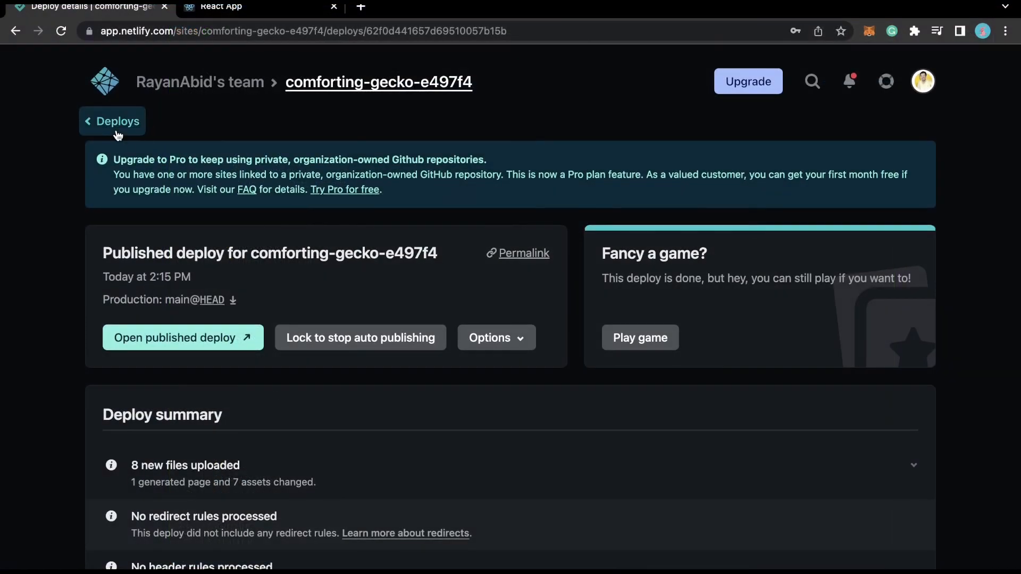
- Switch to the site's Netlify settings and show the Build & deploy section's repository and build settings
{"action": "left_click", "coordinate": [118, 122]}
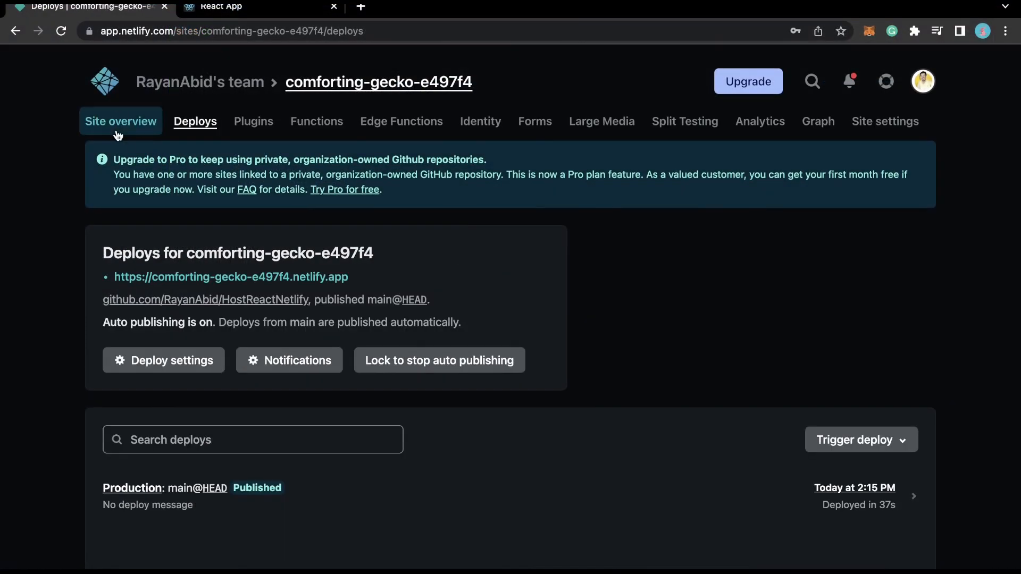
{"action": "left_click", "coordinate": [904, 123]}
{"action": "scroll", "coordinate": [101, 391], "scroll_direction": "down", "scroll_amount": 2}
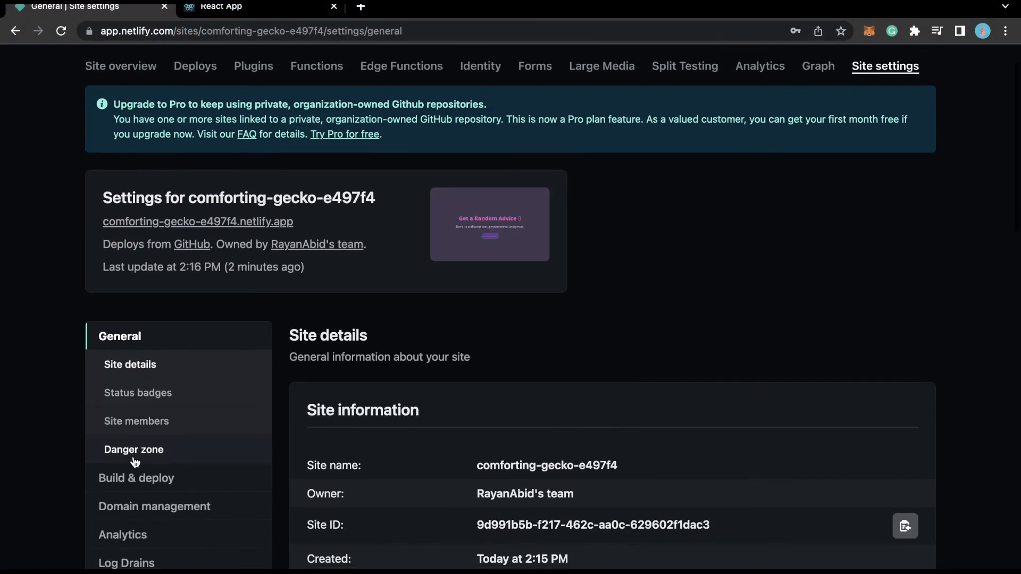
{"action": "left_click", "coordinate": [135, 476]}
{"action": "scroll", "coordinate": [383, 364], "scroll_direction": "down", "scroll_amount": 9}
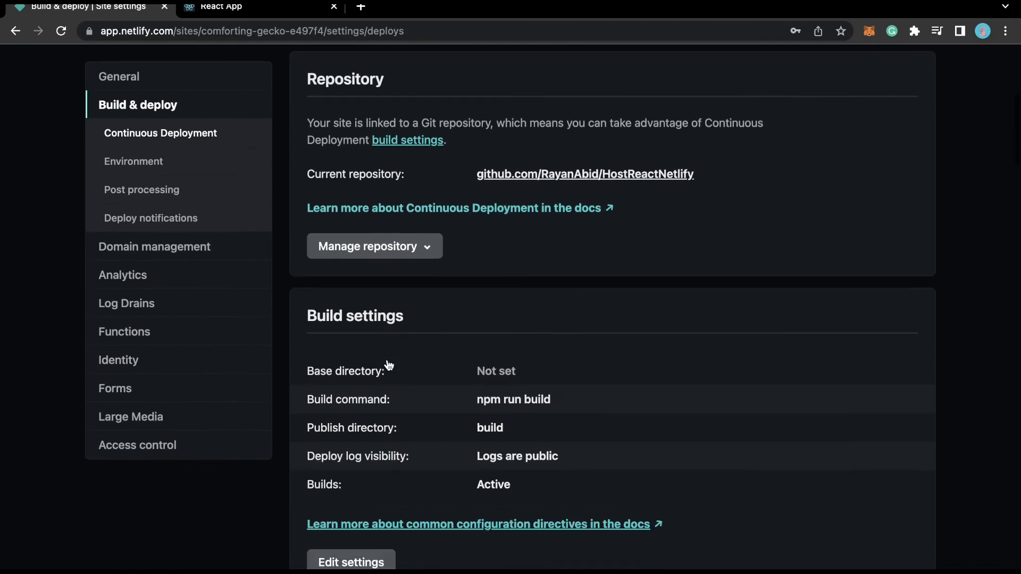
- Try changing the build command to "npm - --legacy-peer-deps && npm run build" in the build settings, and undo the edit
{"action": "left_click", "coordinate": [377, 500]}
{"action": "scroll", "coordinate": [598, 292], "scroll_direction": "down", "scroll_amount": 1}
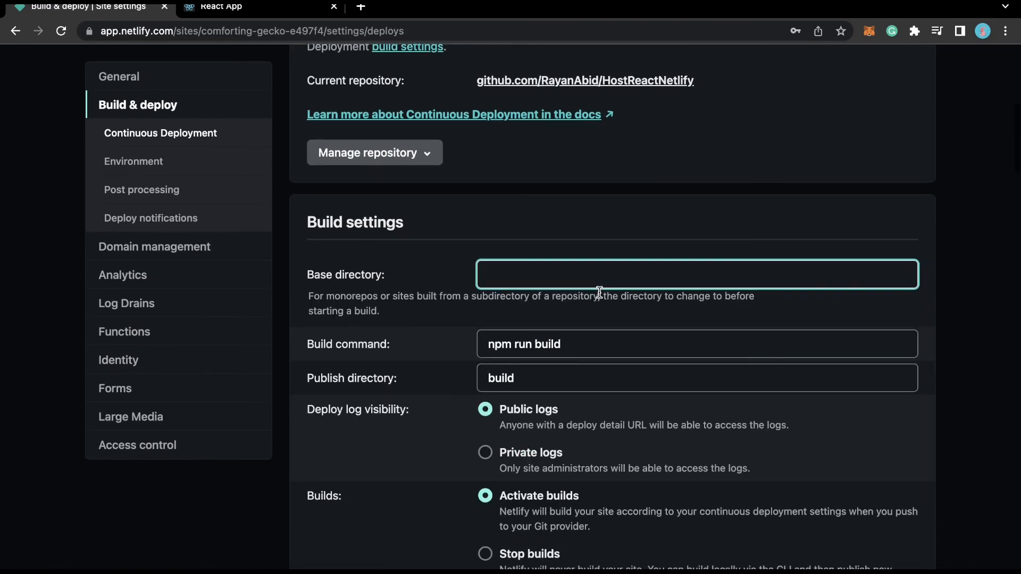
{"action": "left_click", "coordinate": [572, 344]}
{"action": "left_click", "coordinate": [485, 344]}
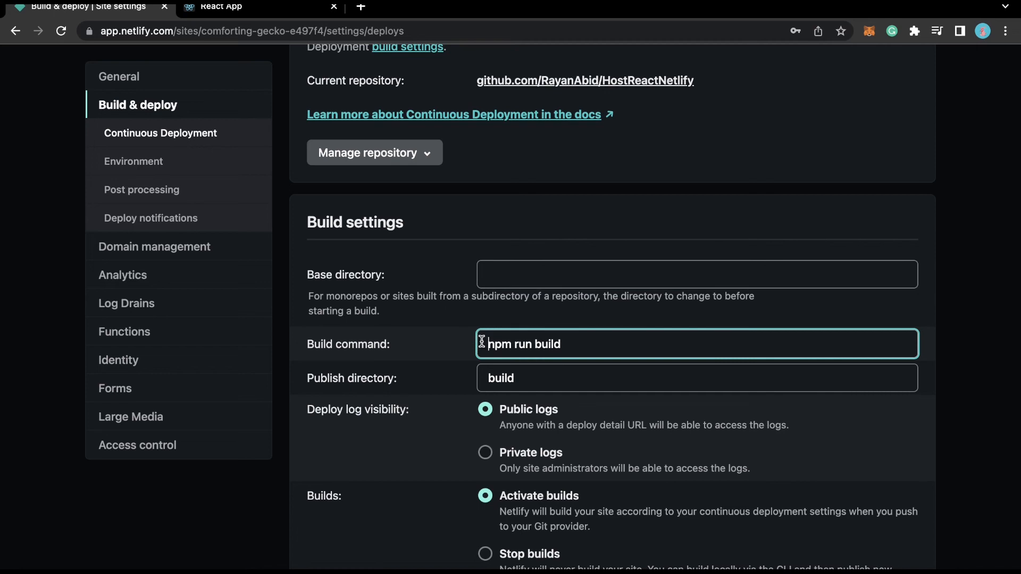
{"action": "type", "text": "npm - "}
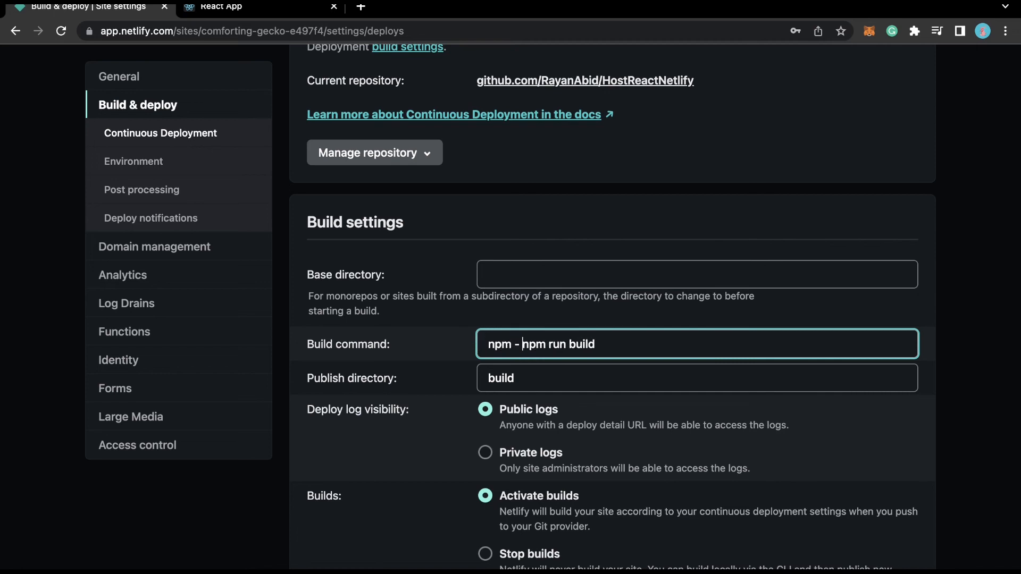
{"action": "type", "text": "--legacy-"}
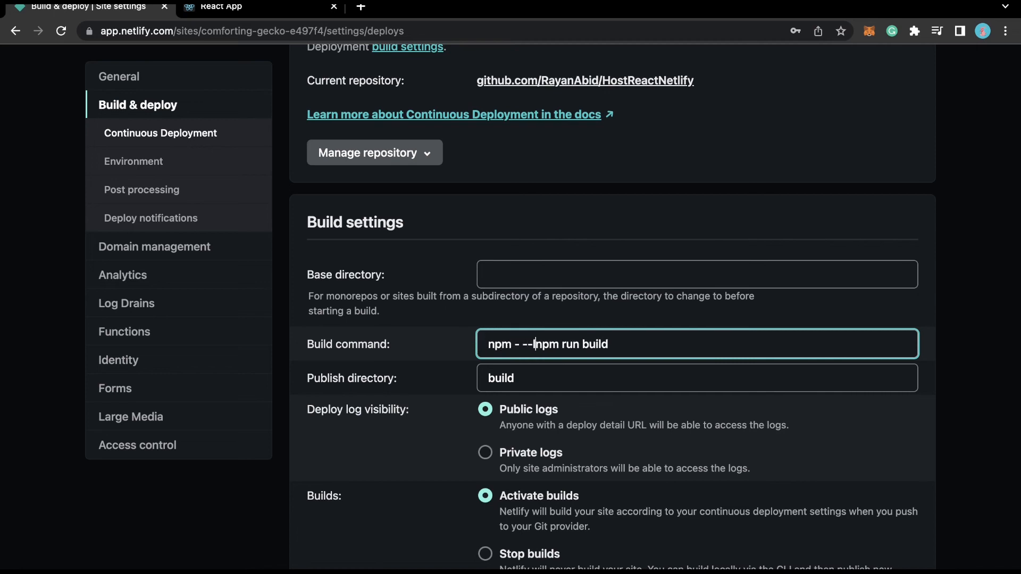
{"action": "type", "text": "peer-deps"}
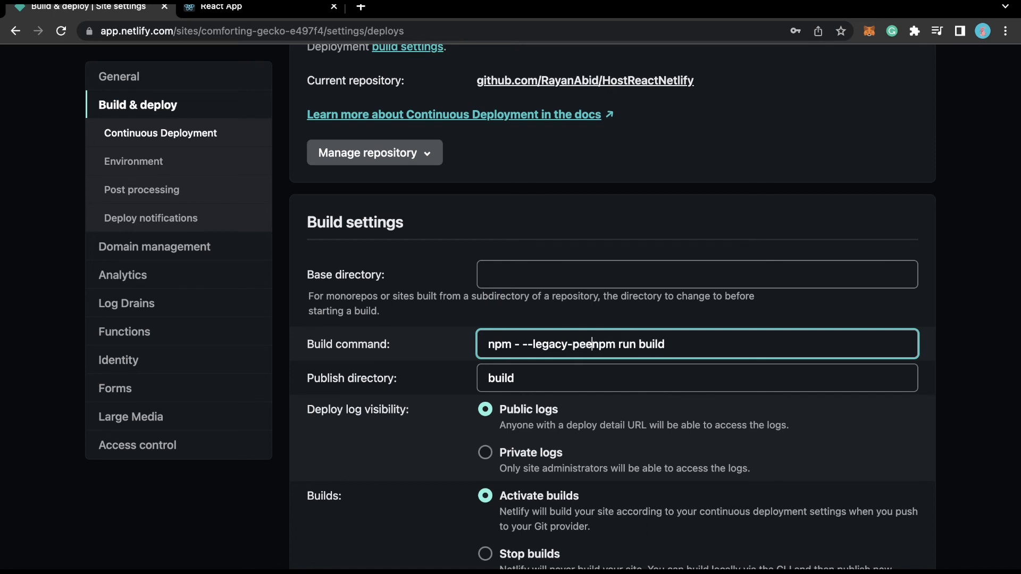
{"action": "type", "text": " &&"}
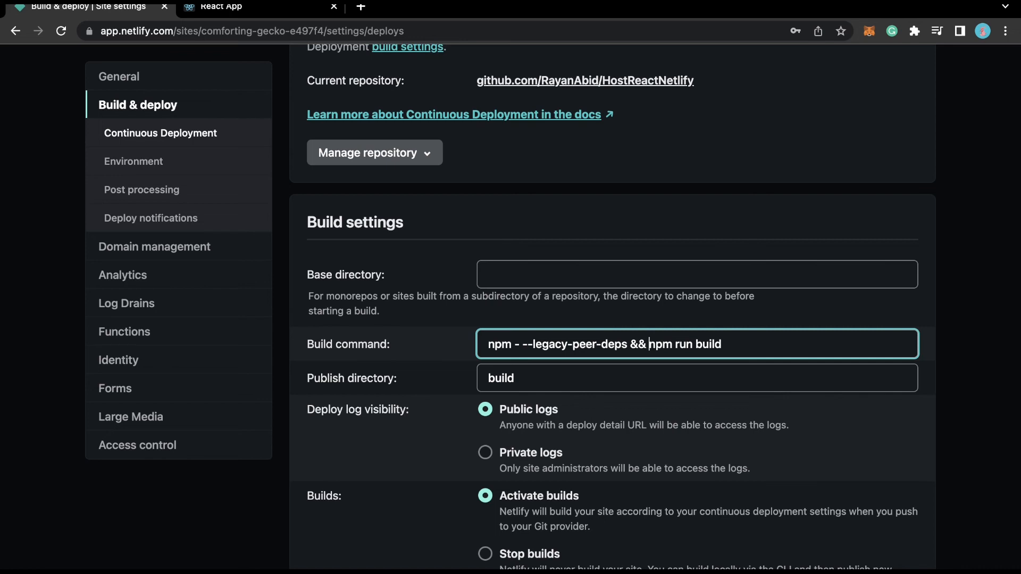
{"action": "key", "text": "super+a"}
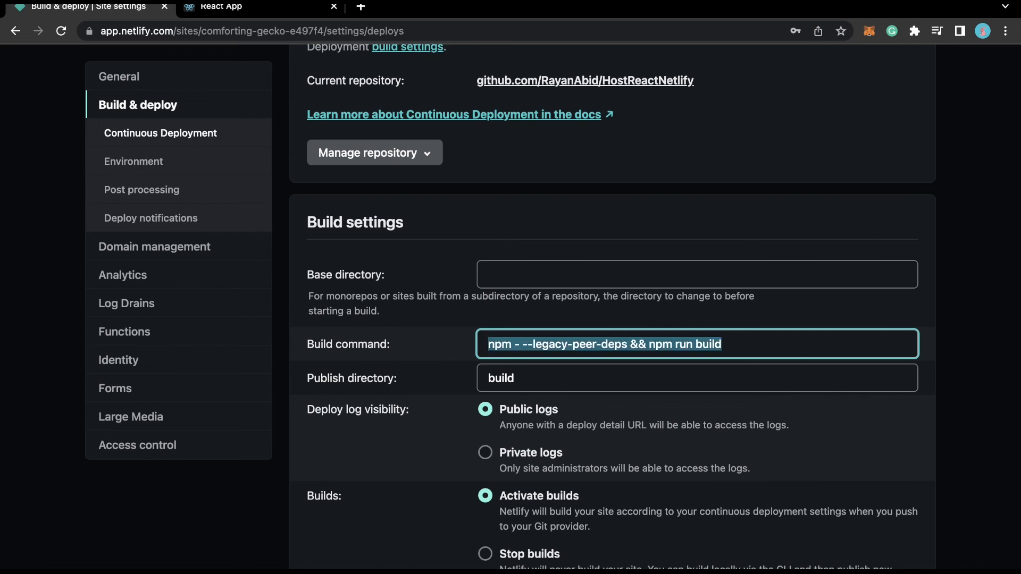
{"action": "key", "text": "super+z"}
- Look through the Build & deploy settings down to the environment variables, and return to the deployed React app
{"action": "scroll", "coordinate": [529, 351], "scroll_direction": "down", "scroll_amount": 10}
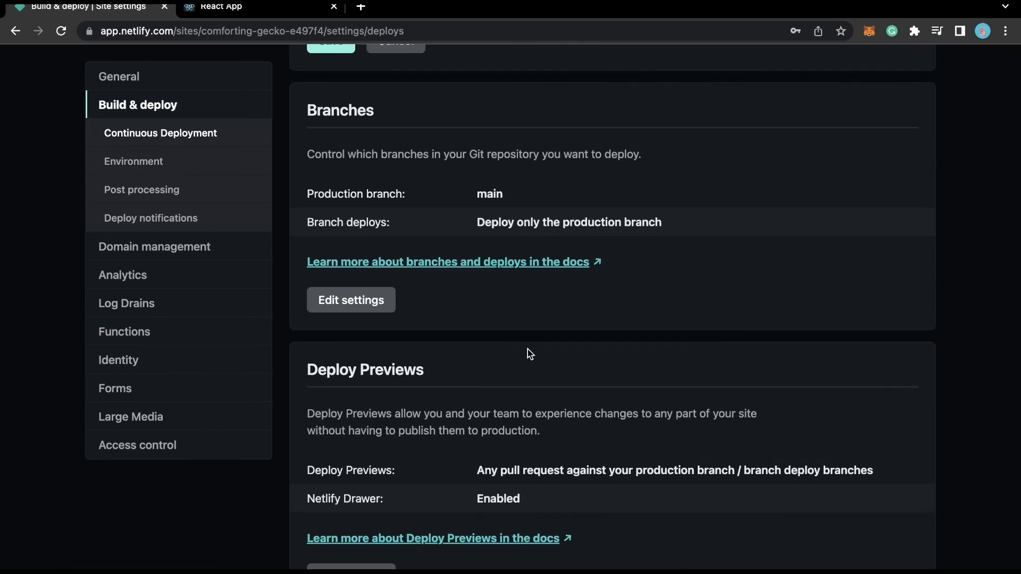
{"action": "scroll", "coordinate": [530, 354], "scroll_direction": "up", "scroll_amount": 1}
{"action": "scroll", "coordinate": [531, 354], "scroll_direction": "up", "scroll_amount": 4}
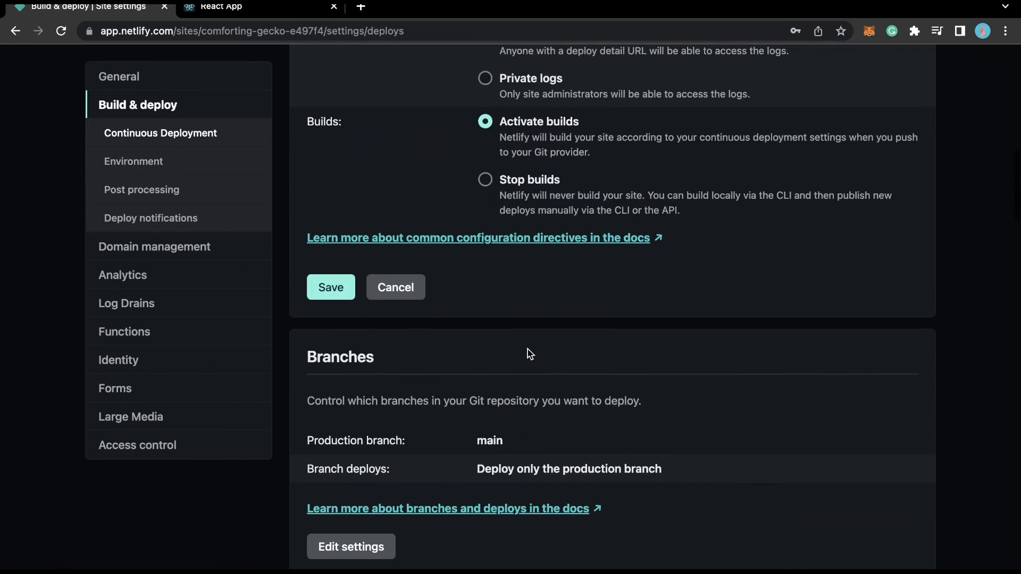
{"action": "scroll", "coordinate": [530, 354], "scroll_direction": "down", "scroll_amount": 20}
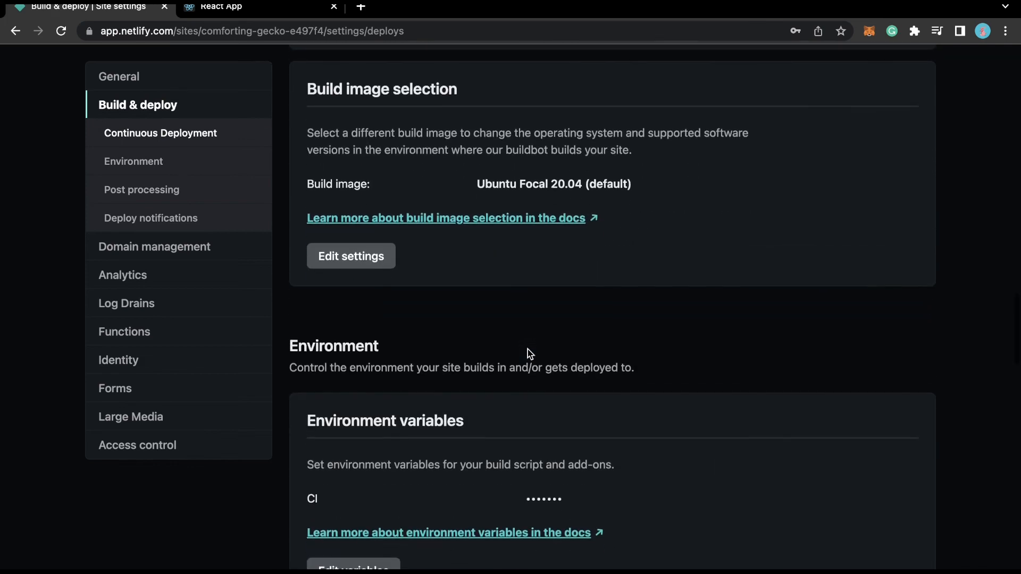
{"action": "scroll", "coordinate": [529, 352], "scroll_direction": "down", "scroll_amount": 3}
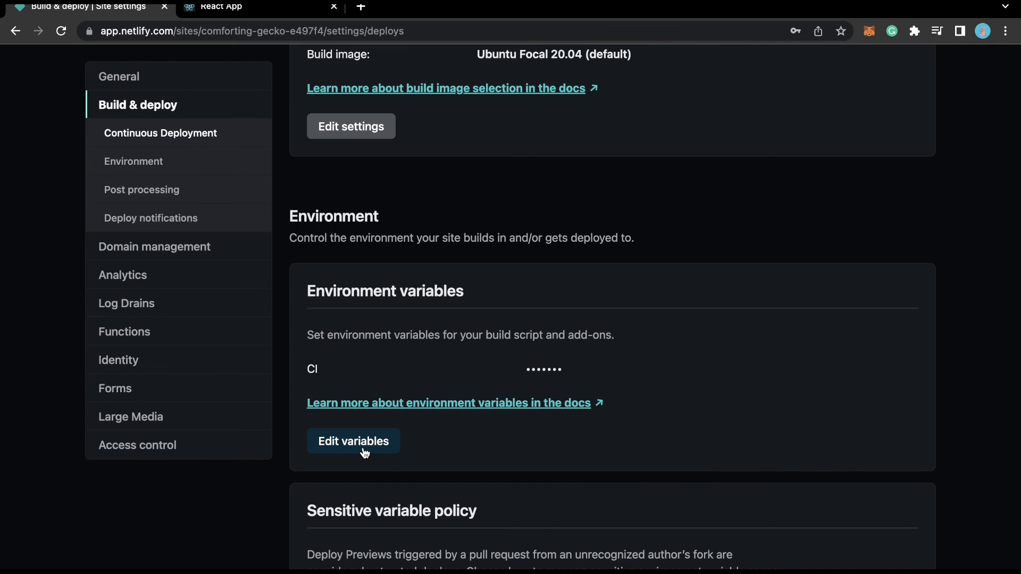
{"action": "key", "text": "ctrl+Tab"}
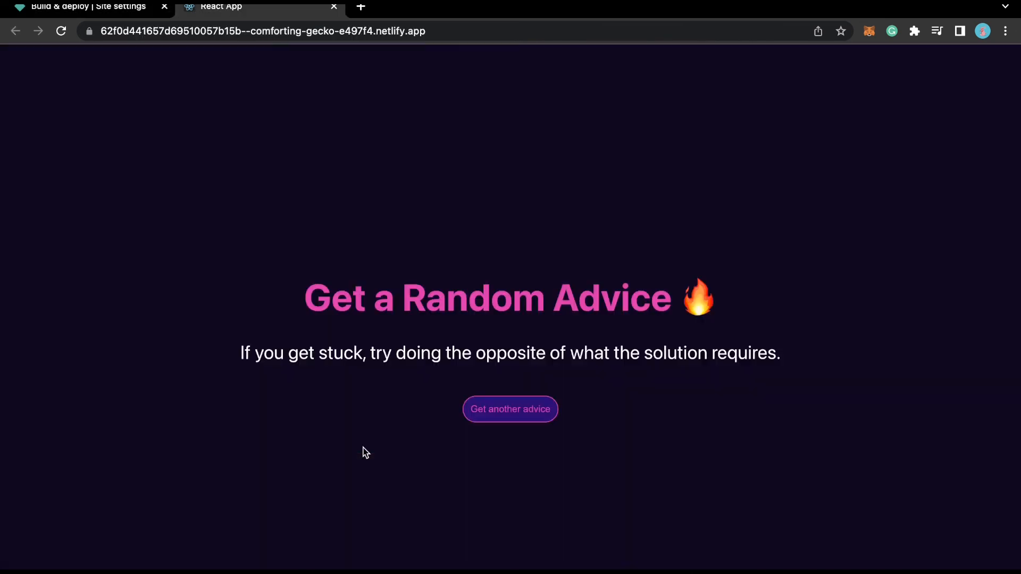